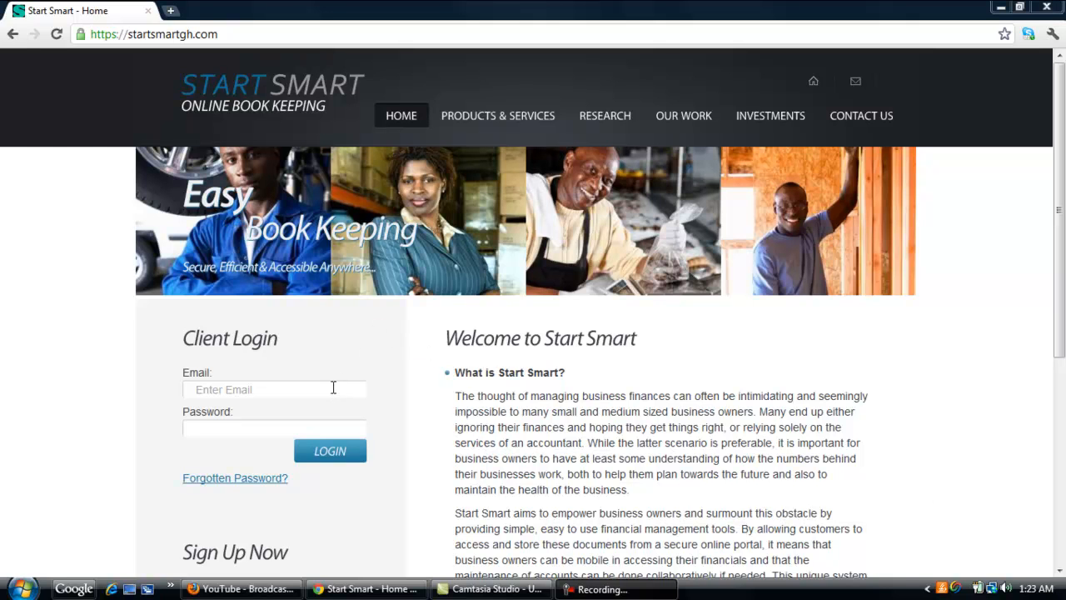
Log in to the client portal with the account e-mail address and password
left_click(278, 390)
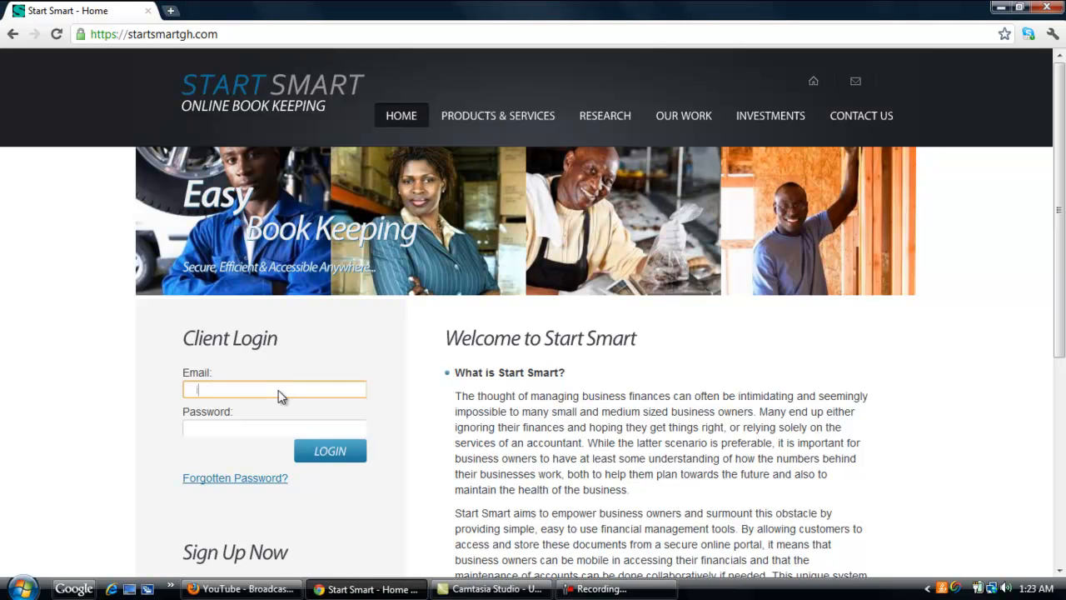
left_click(277, 406)
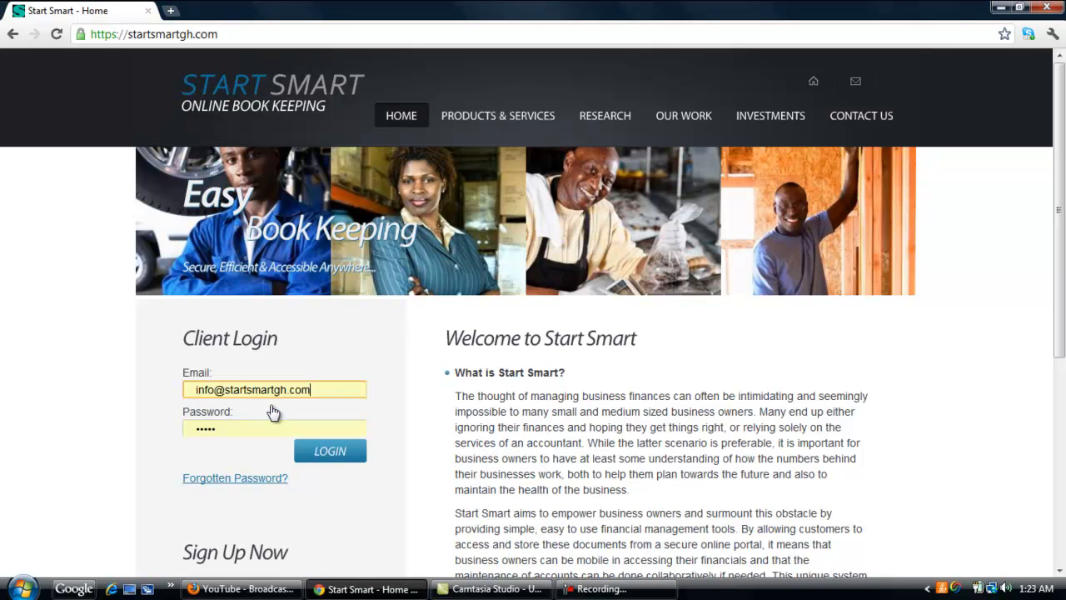
left_click(322, 452)
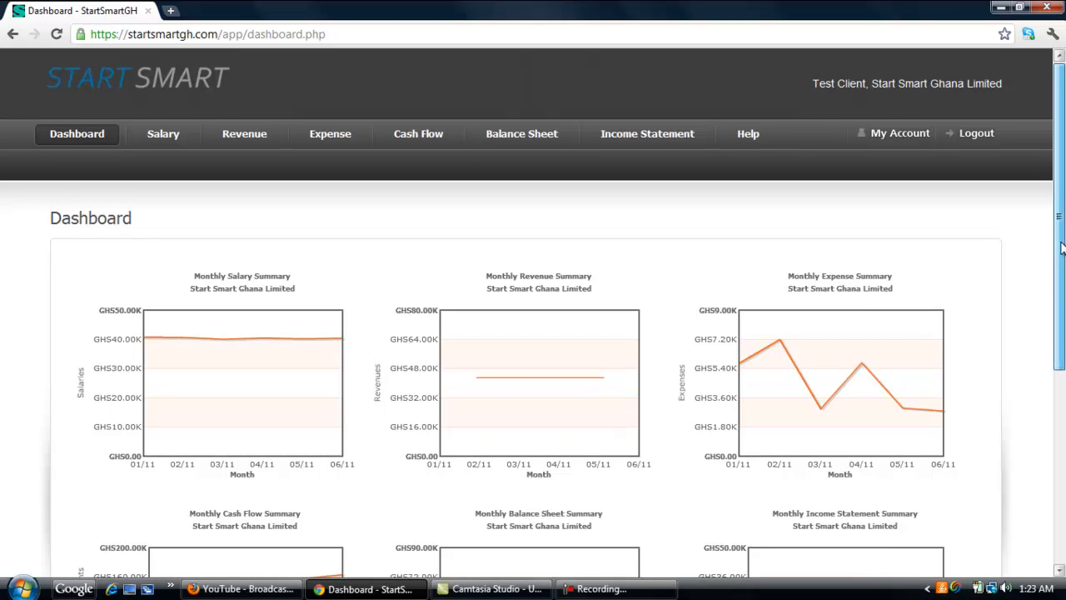
Review the dashboard's monthly summary charts, then open the Salary section
left_click_drag(1062, 247, 1061, 330)
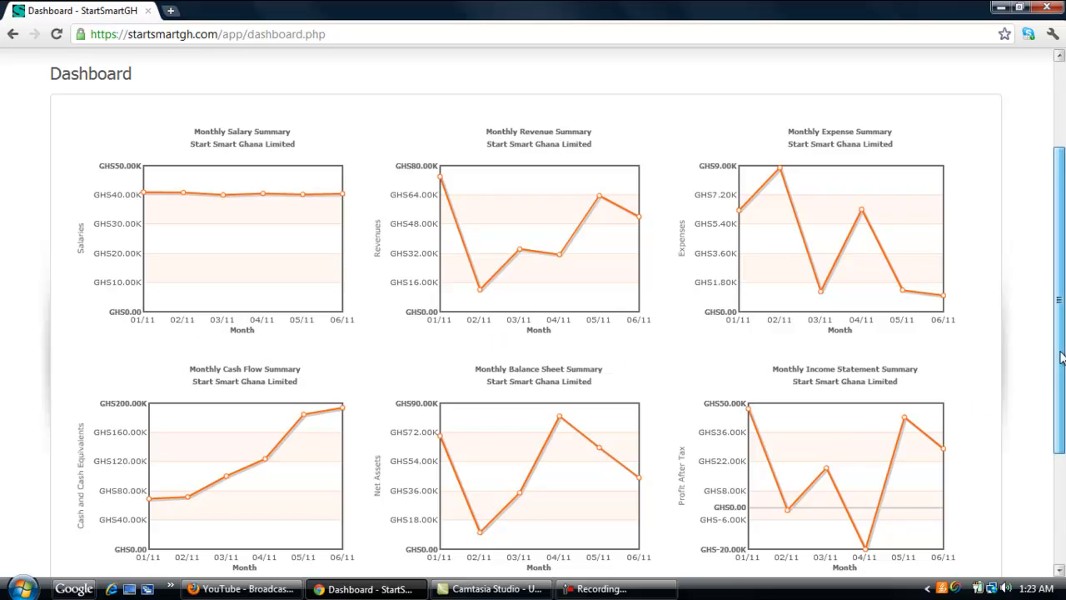
left_click(1059, 147)
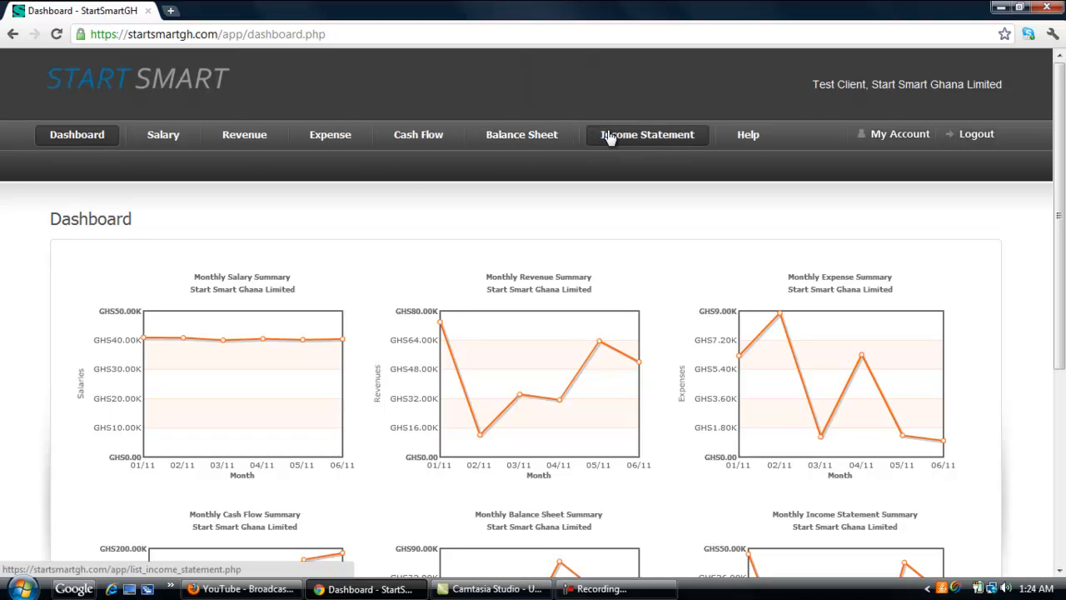
mouse_move(755, 144)
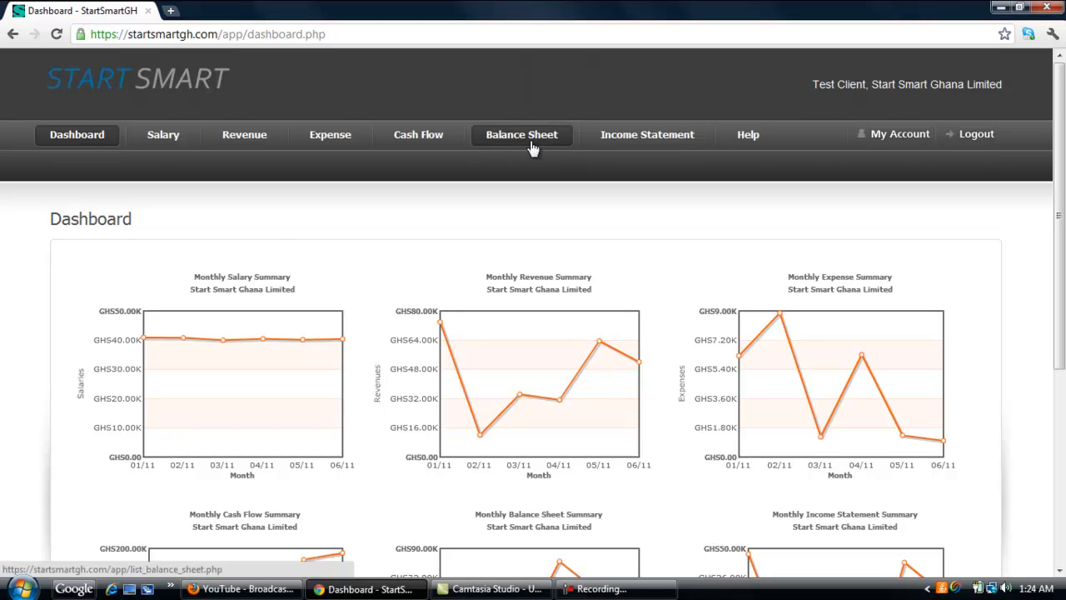
left_click(167, 138)
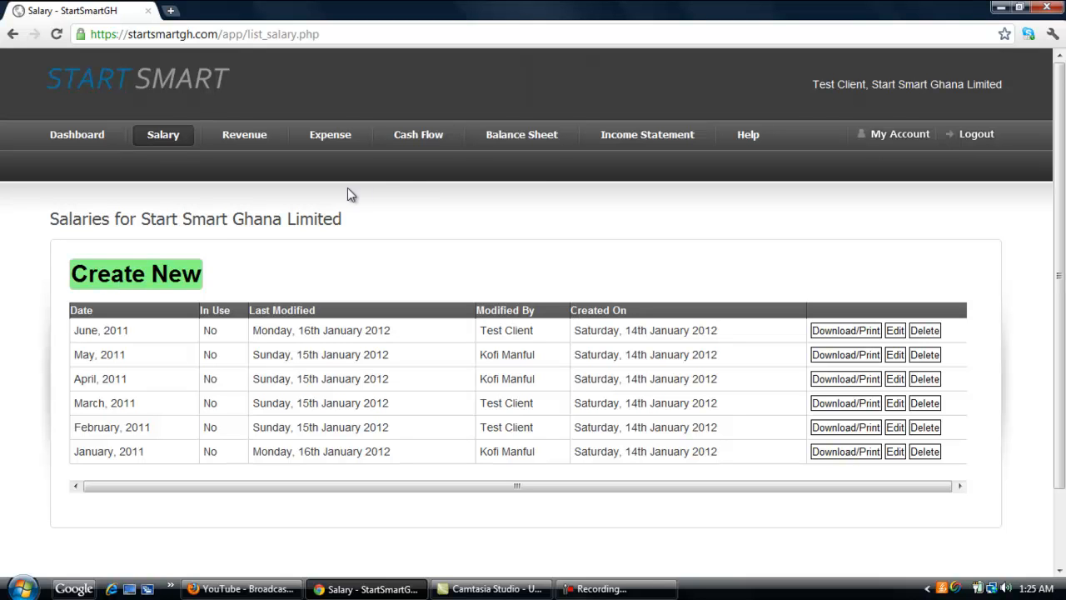
Open the June 2011 salary record and scroll through all its columns and totals
left_click(897, 333)
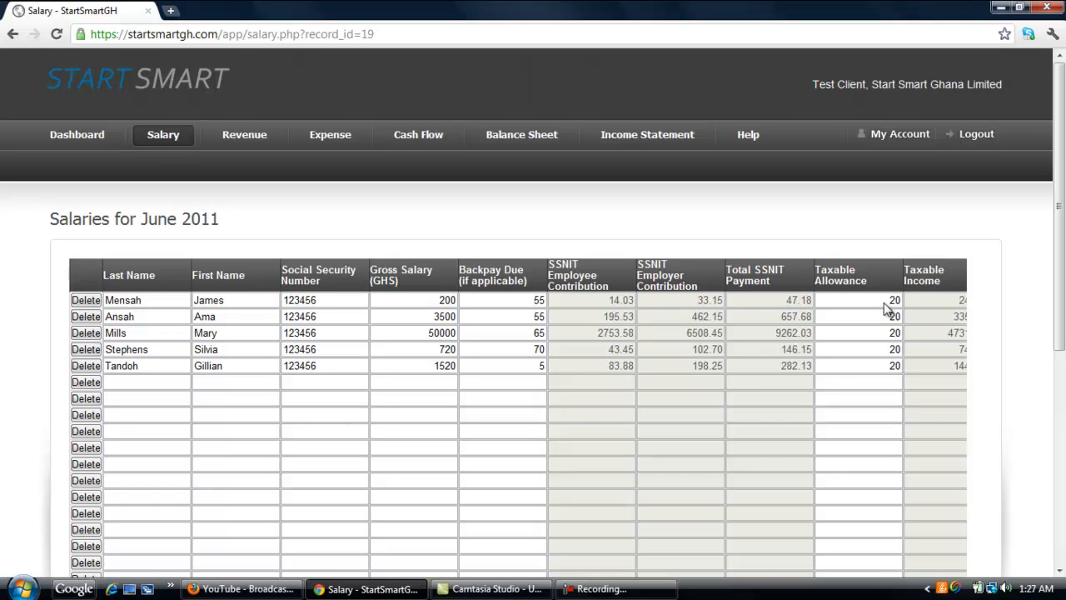
left_click_drag(1061, 206, 1059, 398)
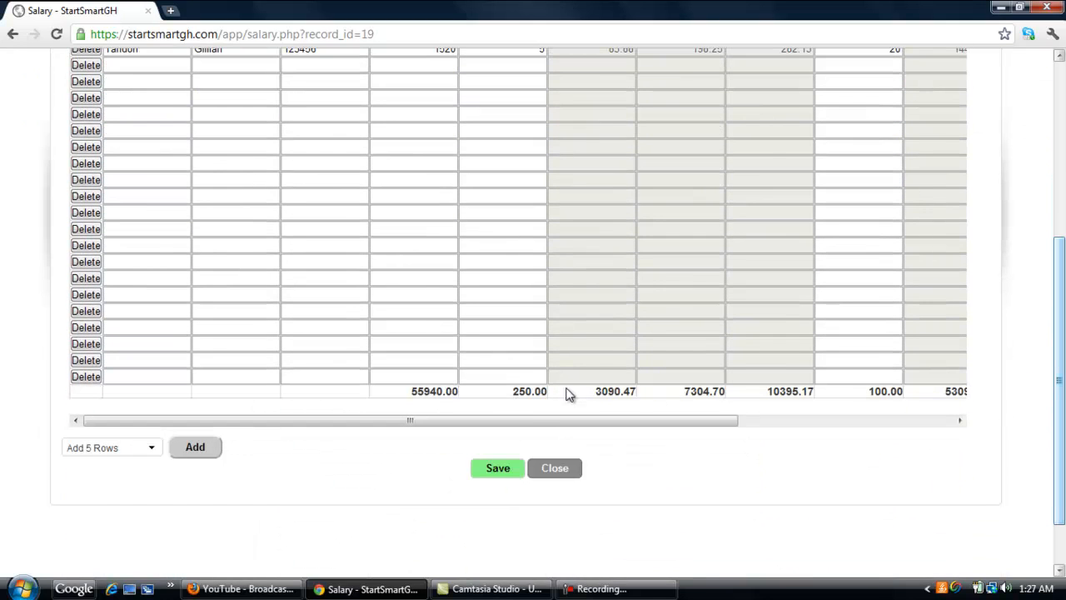
left_click_drag(518, 421, 1009, 428)
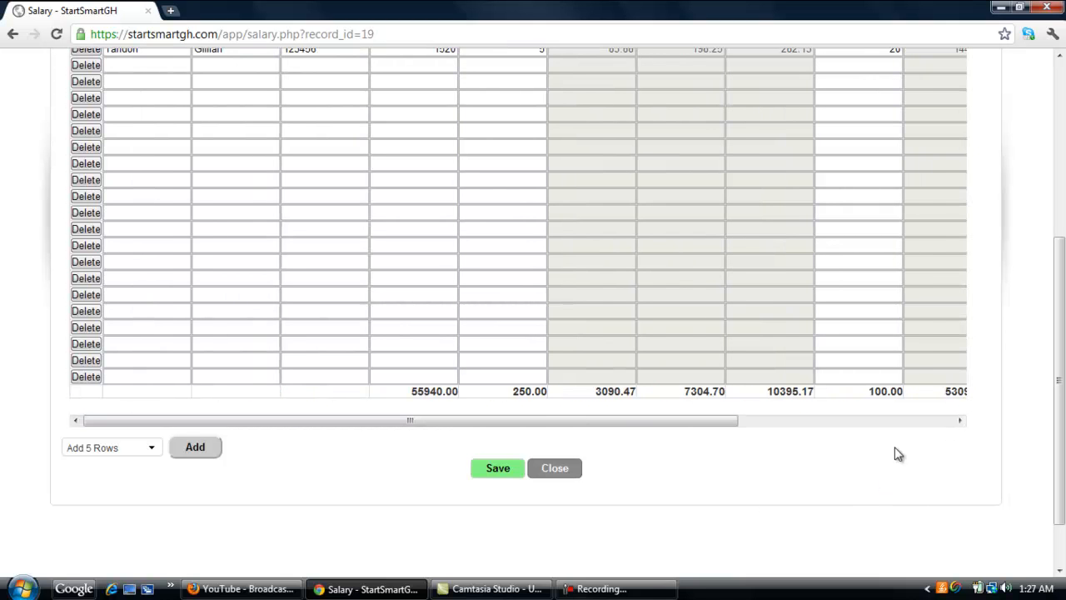
left_click(960, 420)
left_click_drag(960, 421, 959, 421)
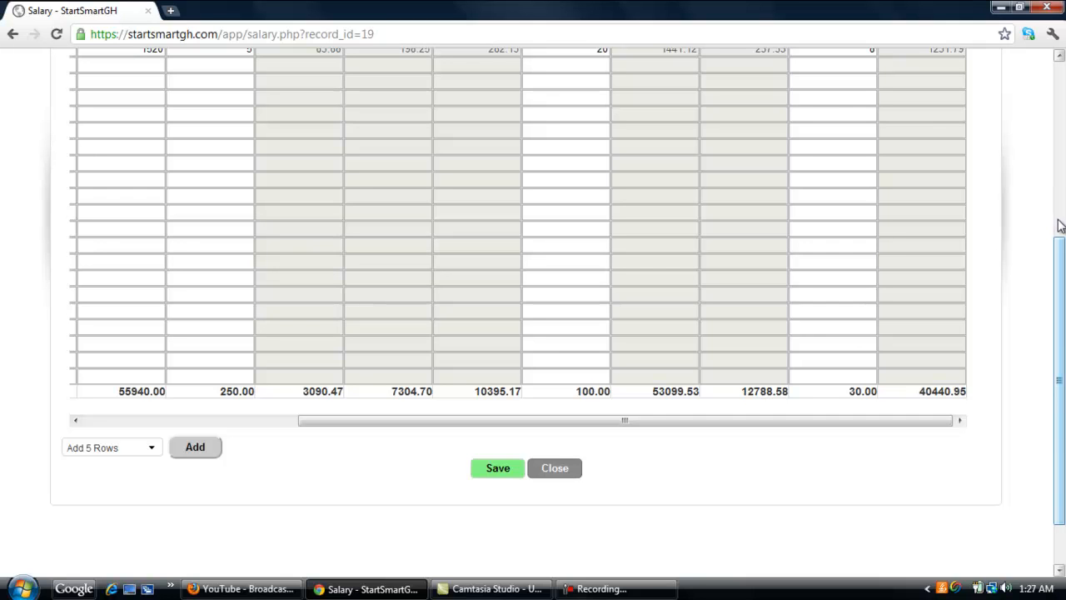
left_click_drag(1064, 287, 1062, 55)
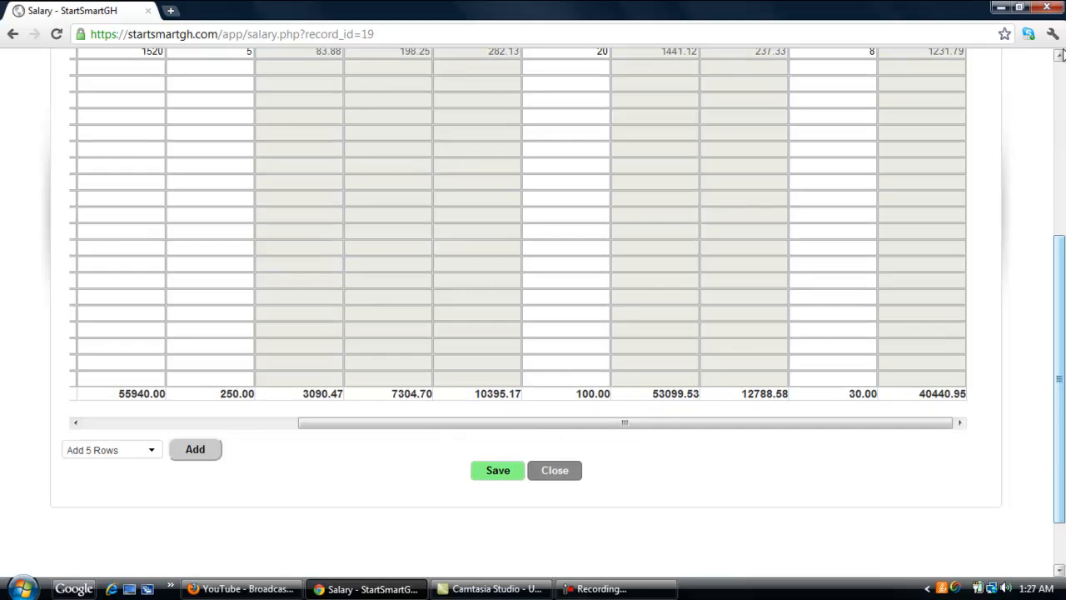
left_click(1060, 55)
left_click(1059, 55)
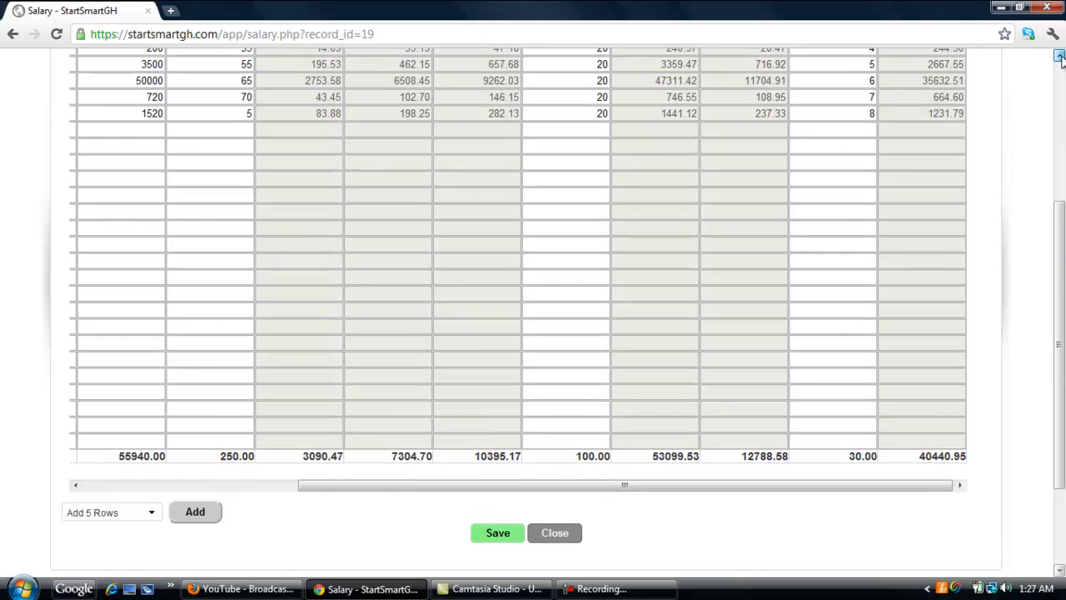
left_click(1059, 55)
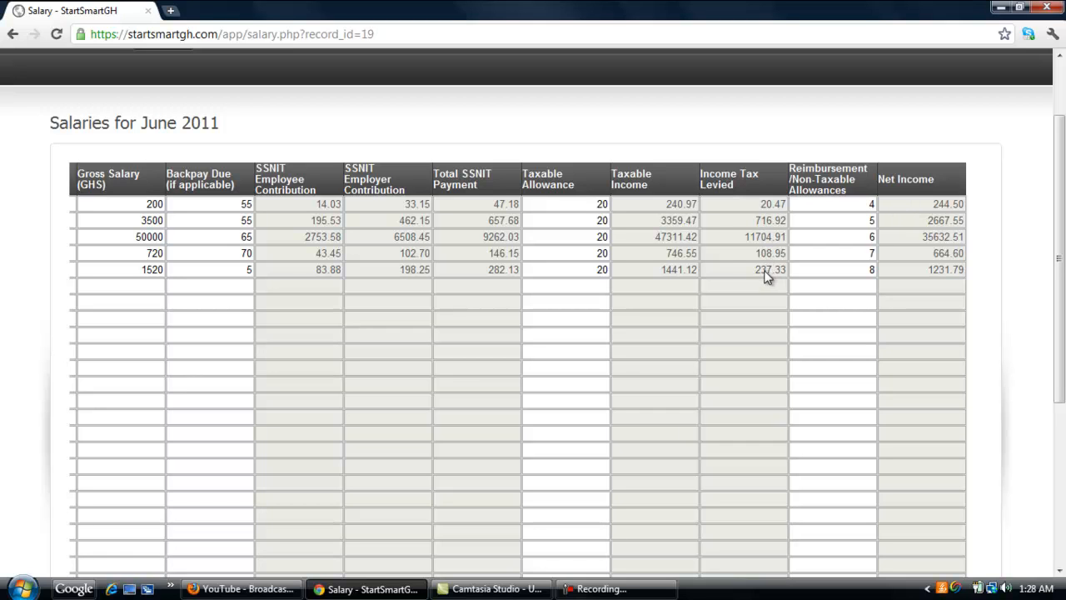
Look over the add-rows options below the table and save the June 2011 salary sheet
left_click_drag(1058, 245, 1051, 472)
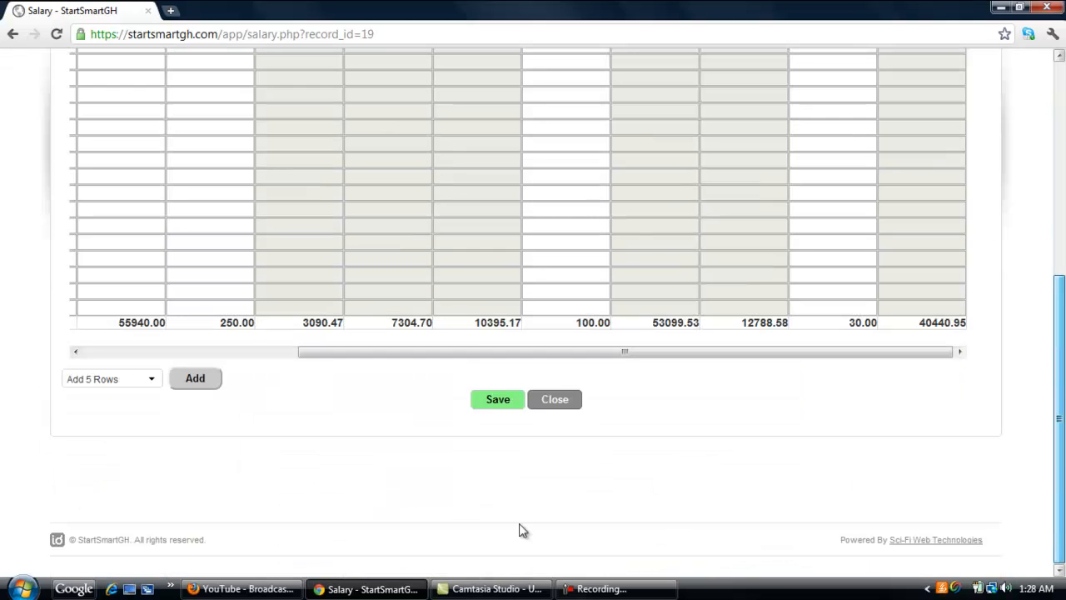
left_click(153, 386)
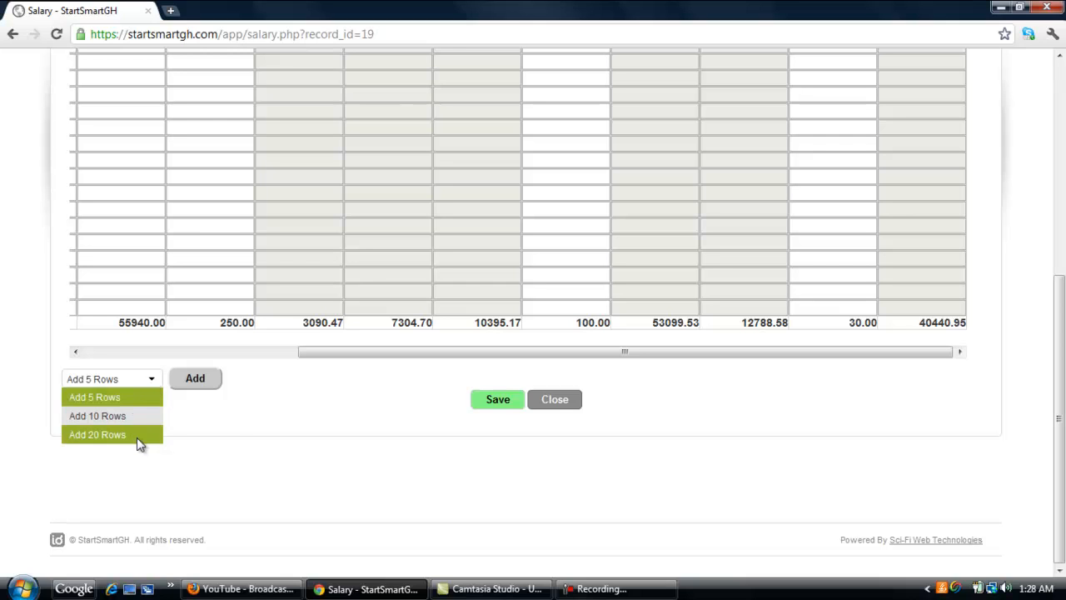
left_click(237, 431)
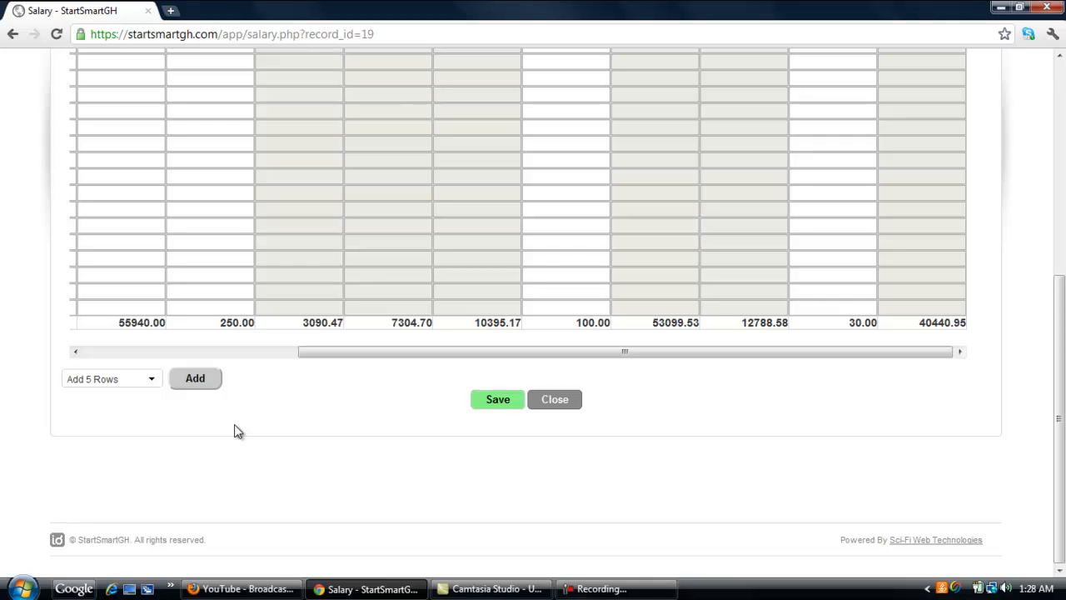
left_click(498, 399)
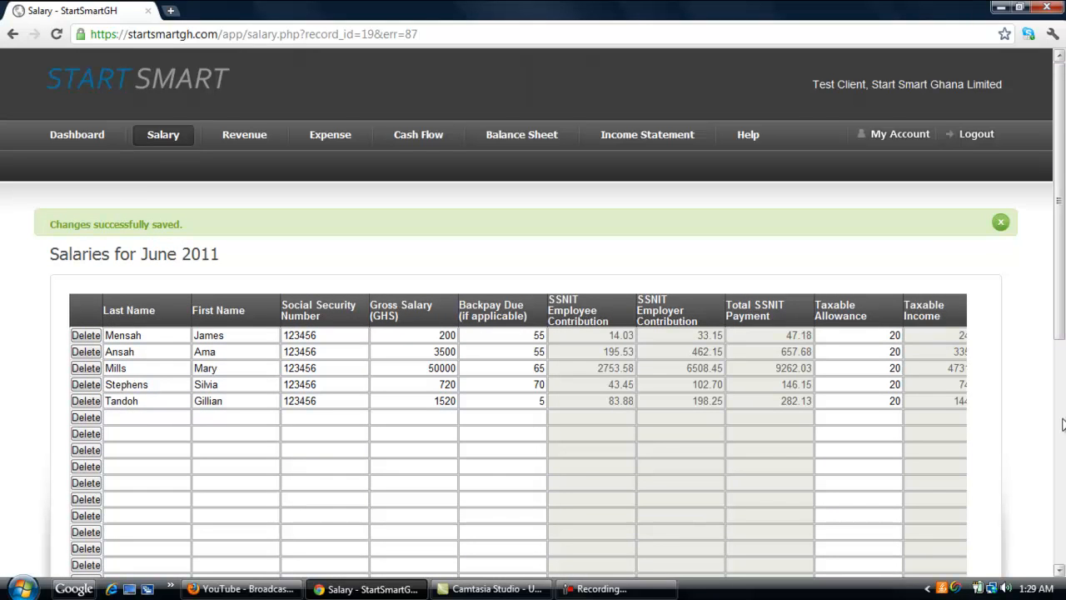
Close the June 2011 salary sheet to return to the salaries list
left_click(1059, 572)
left_click(1059, 571)
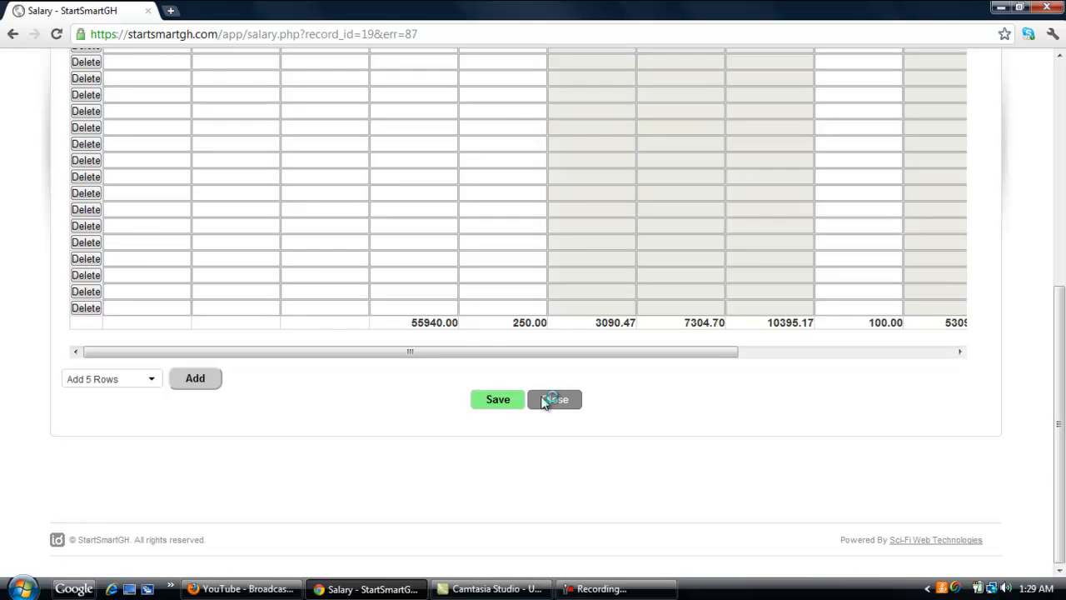
left_click(546, 401)
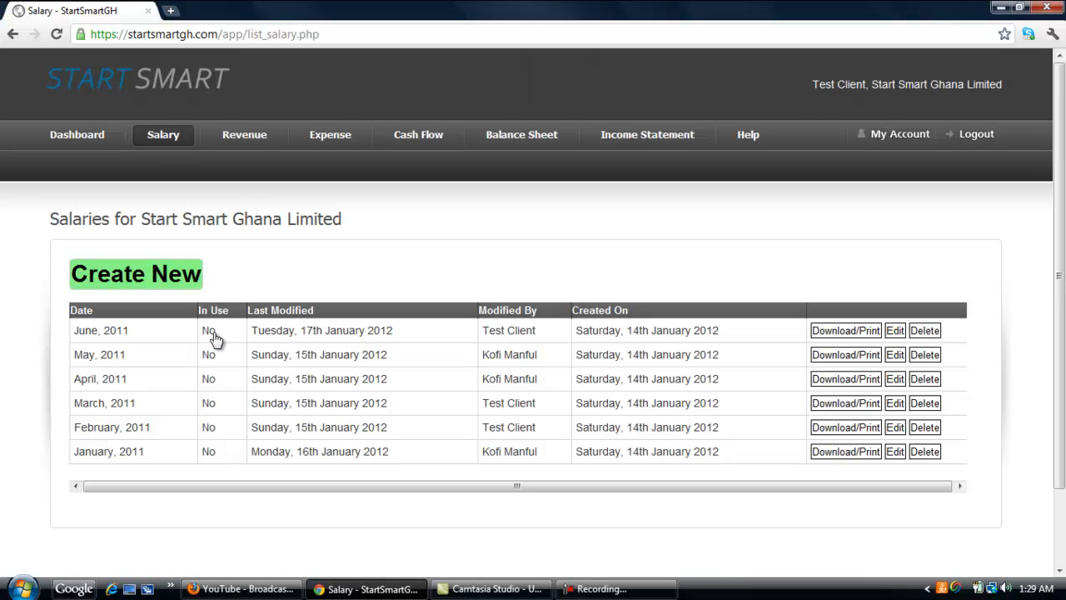
Go to the Revenue section and open the June 2011 revenue record for editing
left_click(253, 144)
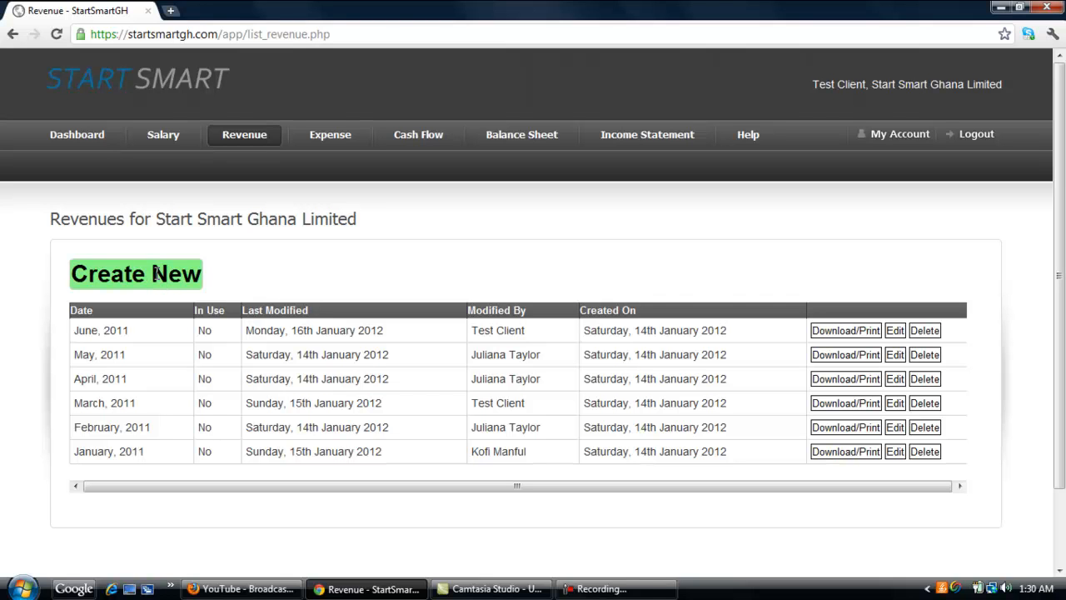
left_click(850, 332)
left_click(903, 333)
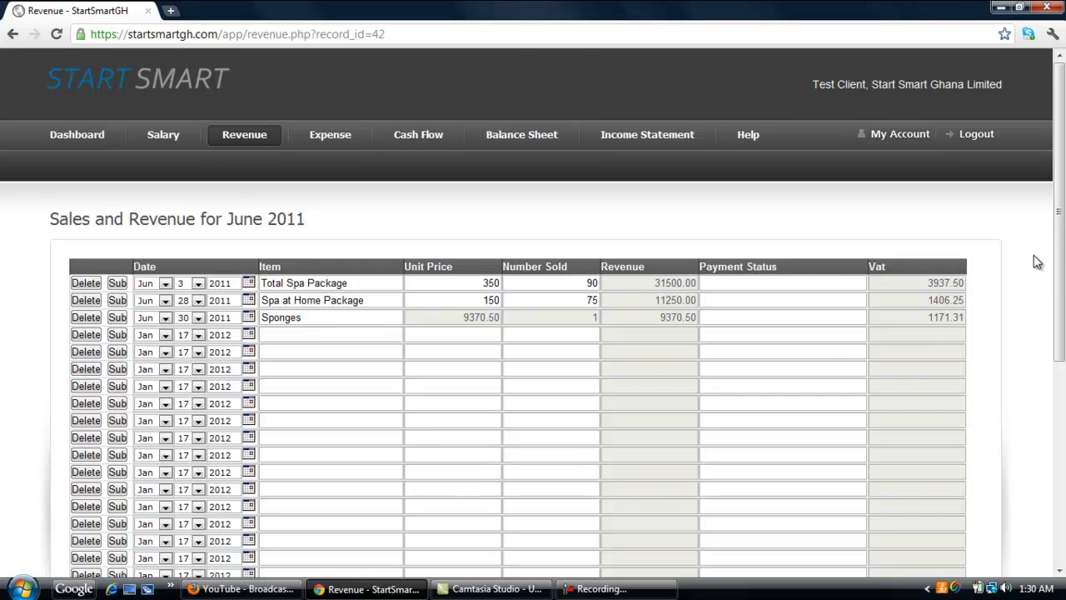
Open the sub-item breakdown for the Sponges revenue line
scroll(1048, 384, "down", 3)
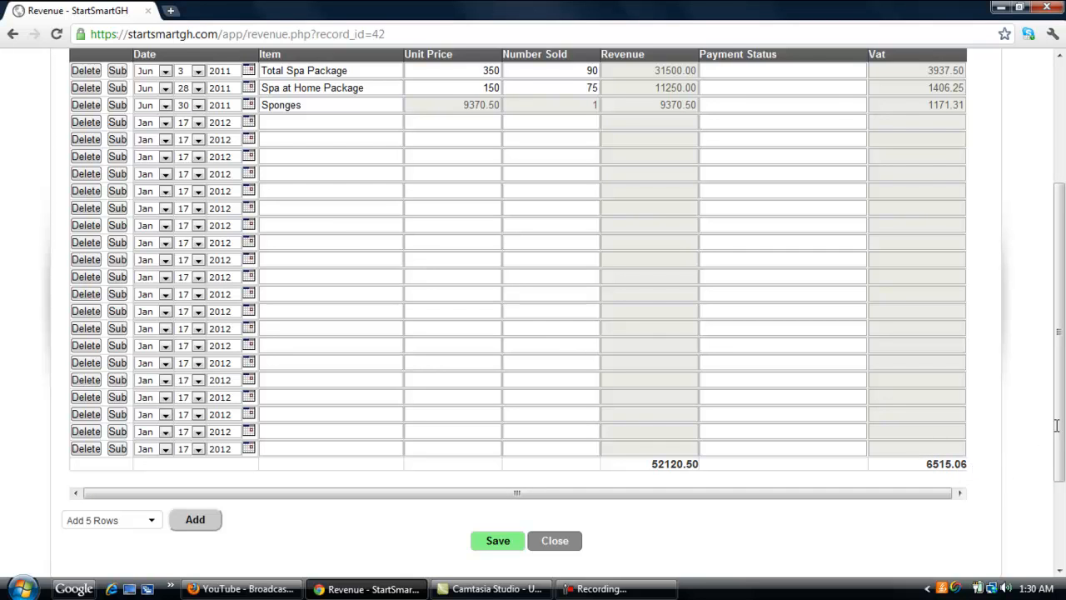
left_click(797, 70)
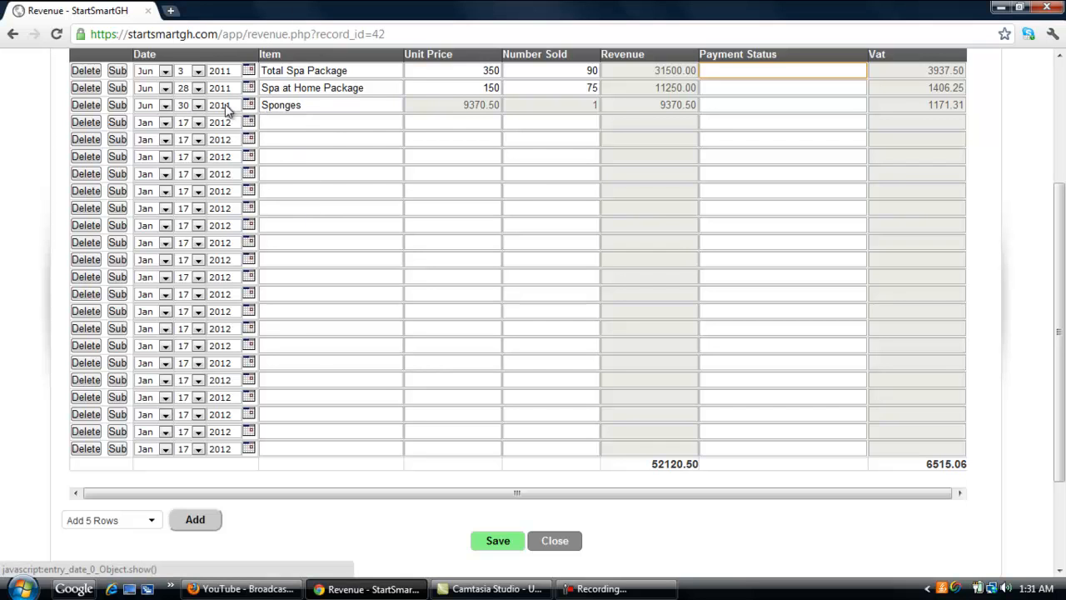
left_click(119, 105)
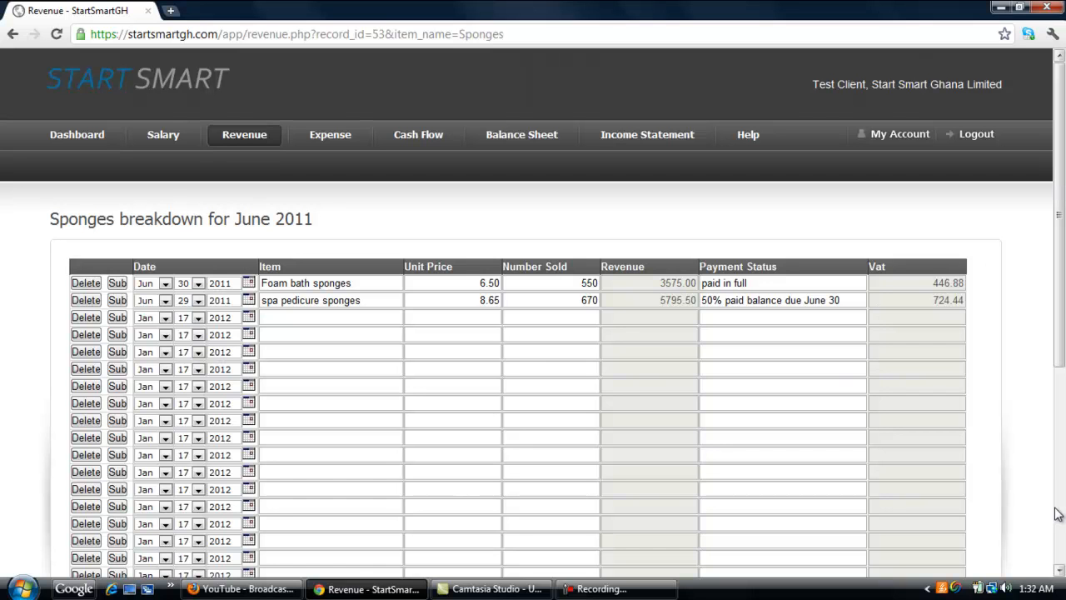
Save the Sponges breakdown for June 2011
left_click(1059, 572)
left_click(1058, 573)
left_click(1059, 572)
left_click(1059, 573)
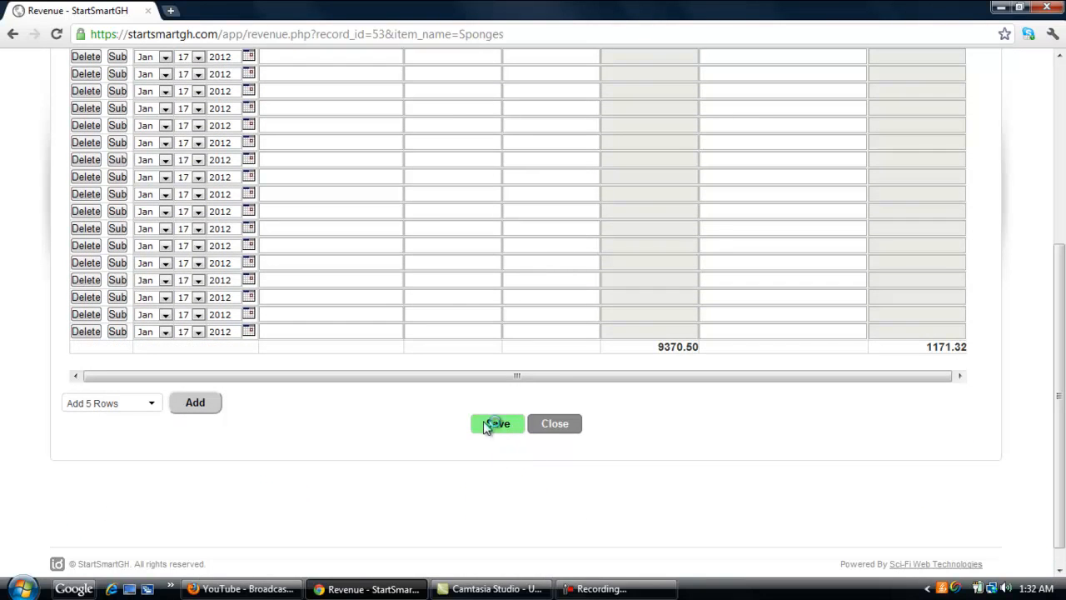
left_click(492, 424)
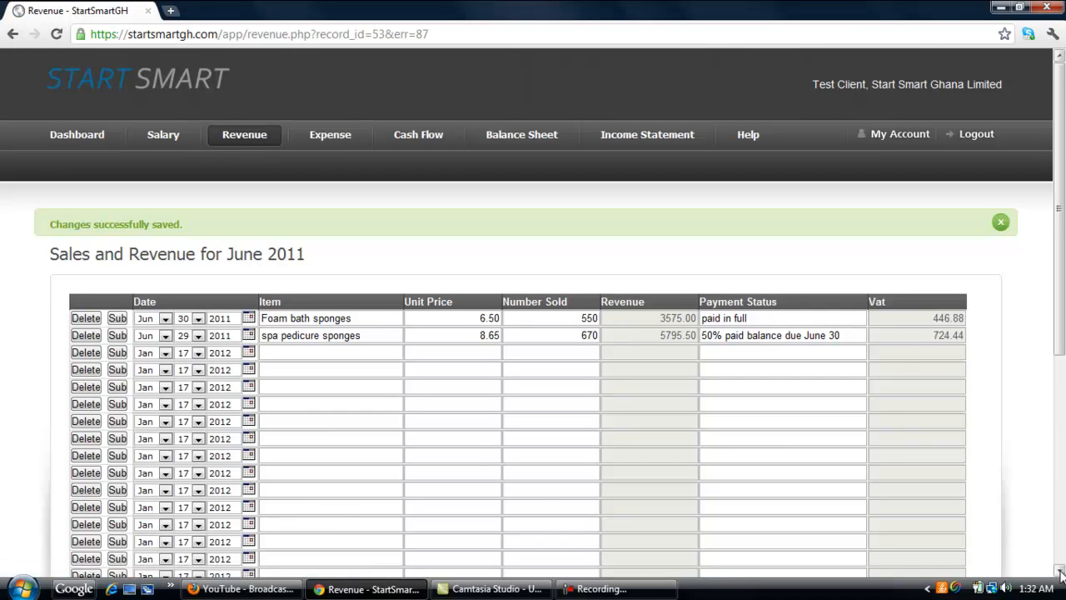
Return to the June 2011 sales and revenue sheet and save it
left_click(1059, 570)
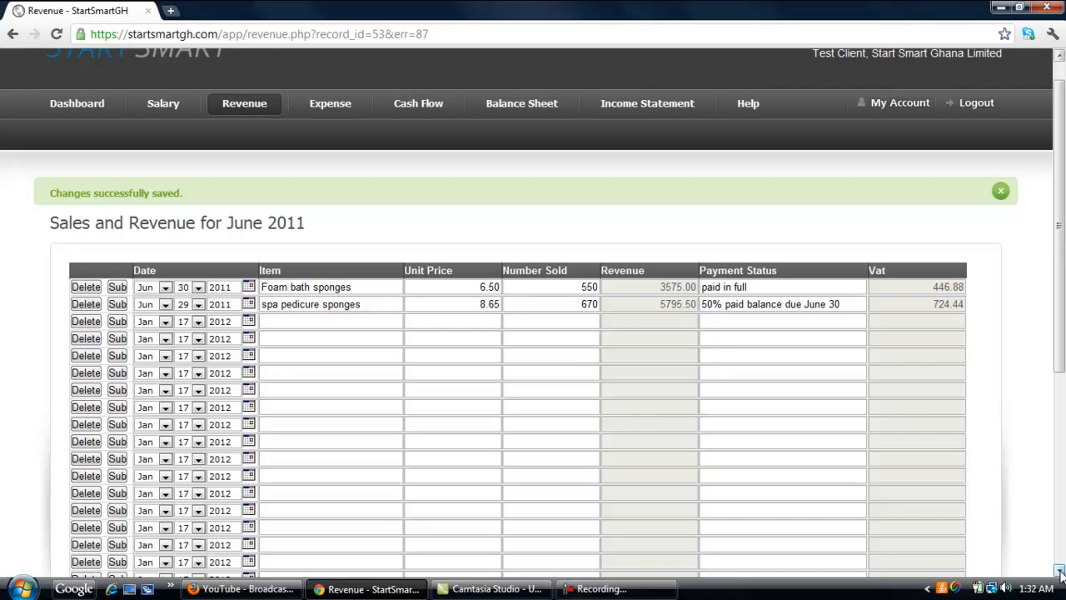
left_click(1059, 571)
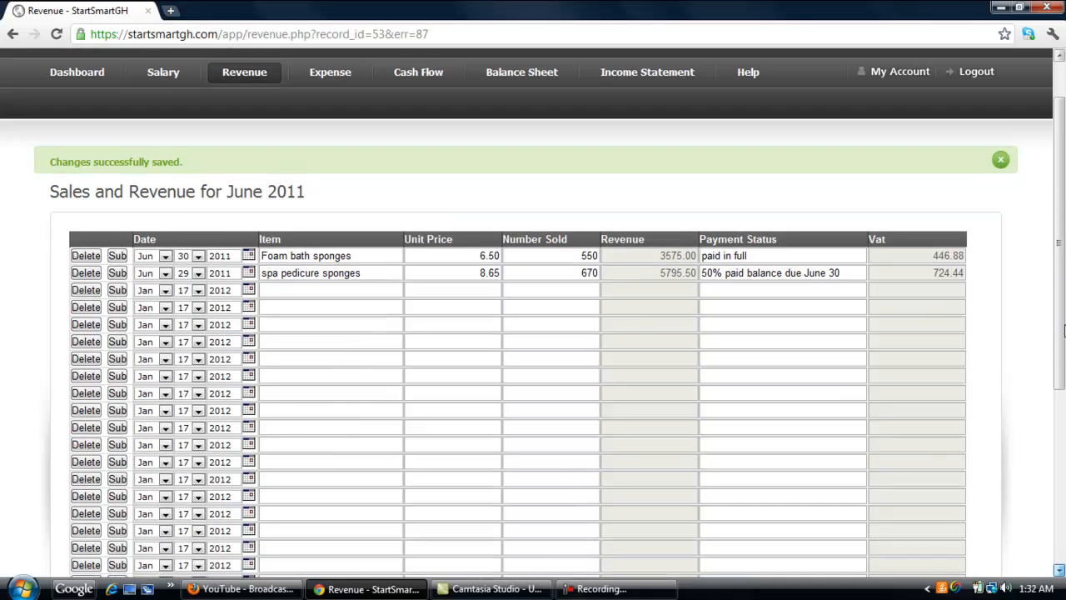
scroll(1063, 331, "down", 1)
left_click_drag(1061, 326, 1059, 551)
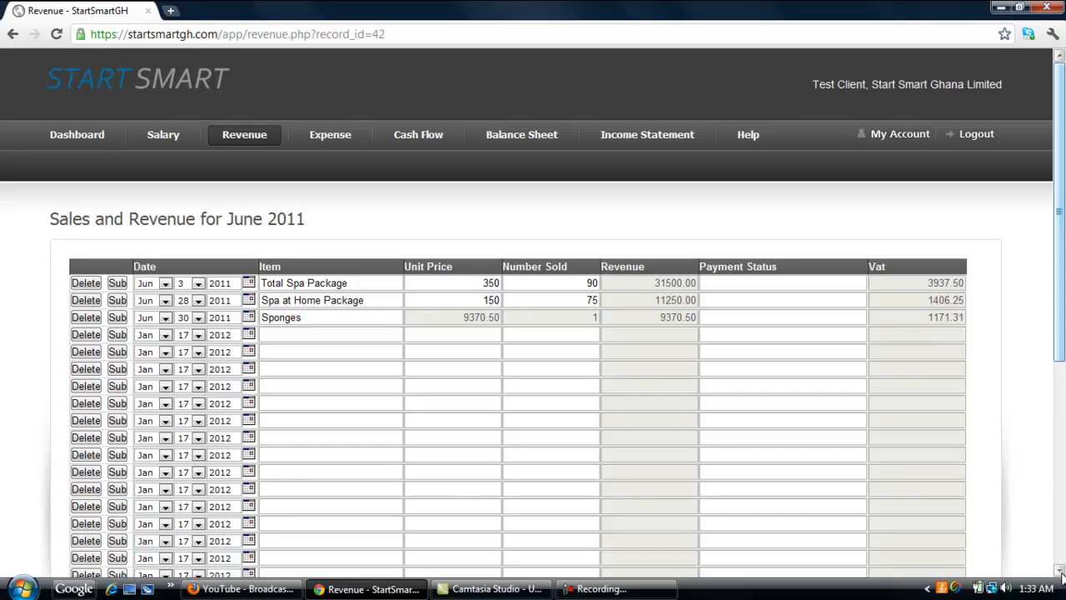
left_click(1060, 570)
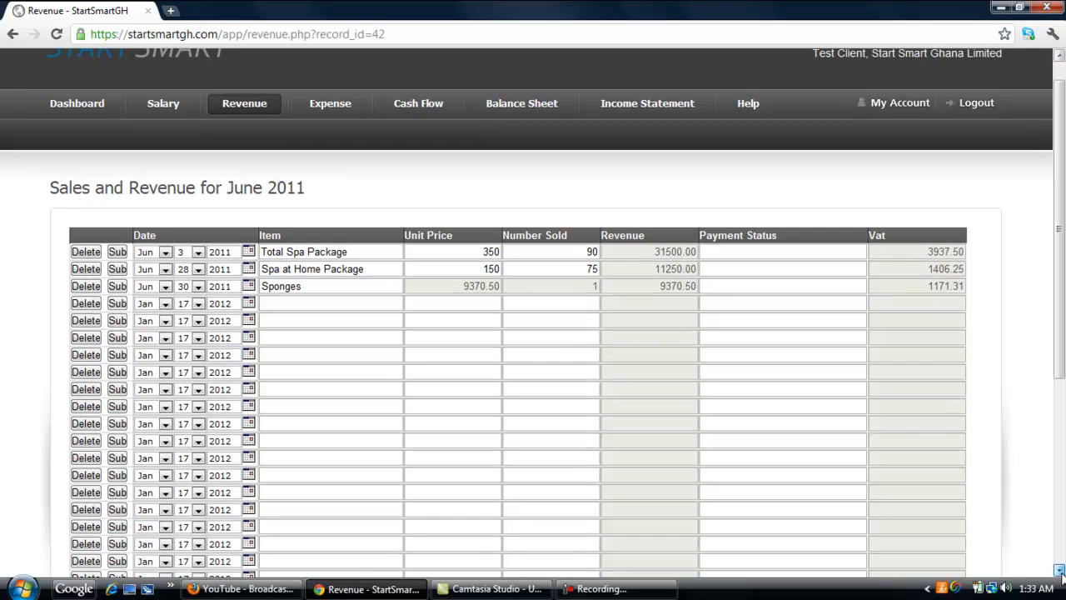
left_click(1059, 571)
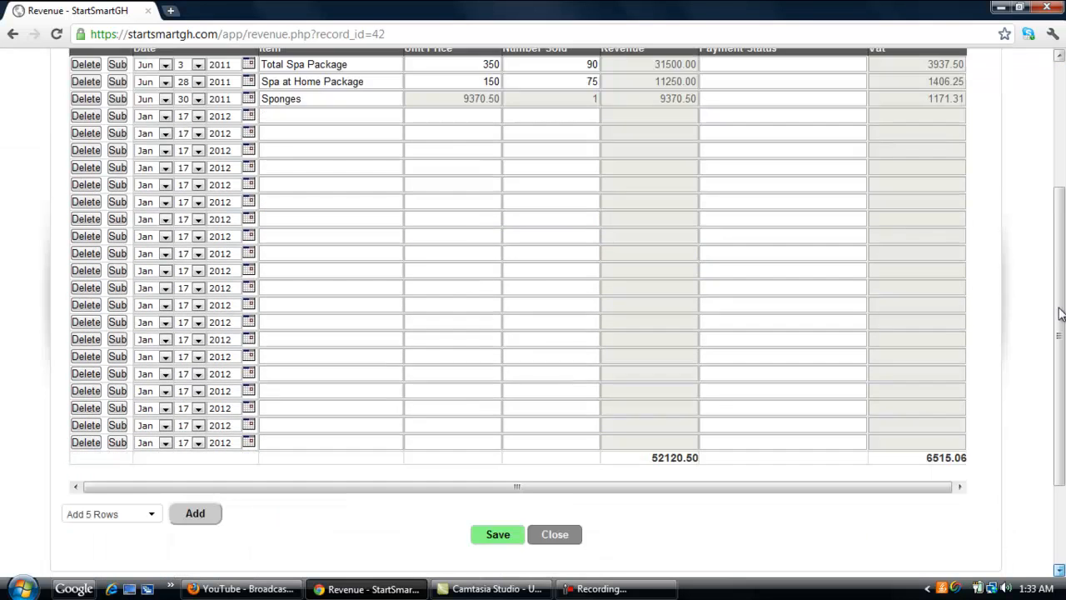
scroll(1061, 313, "down", 4)
left_click(490, 400)
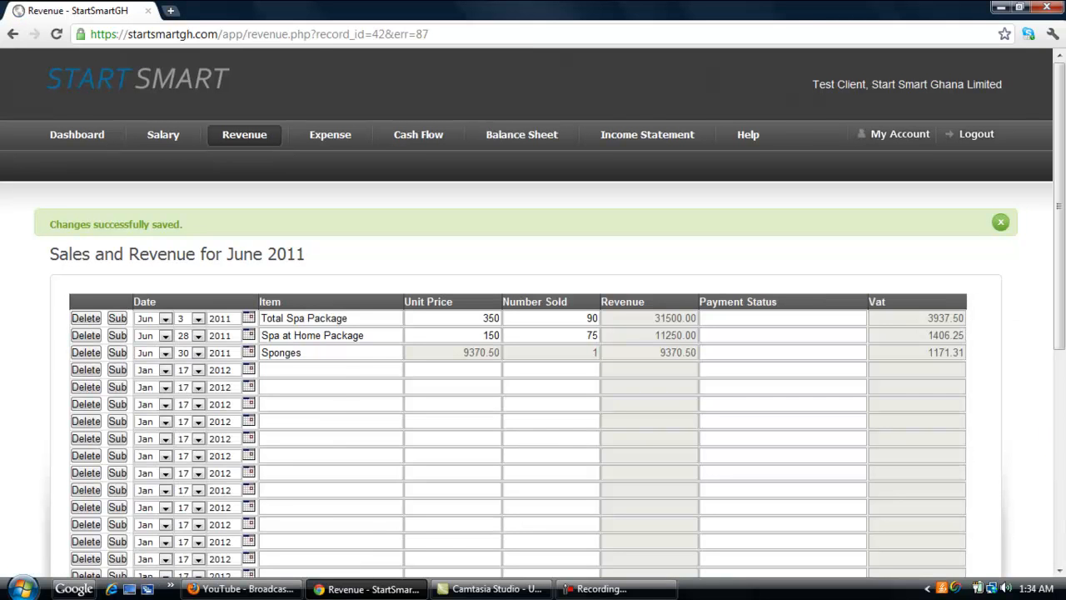
left_click(1059, 571)
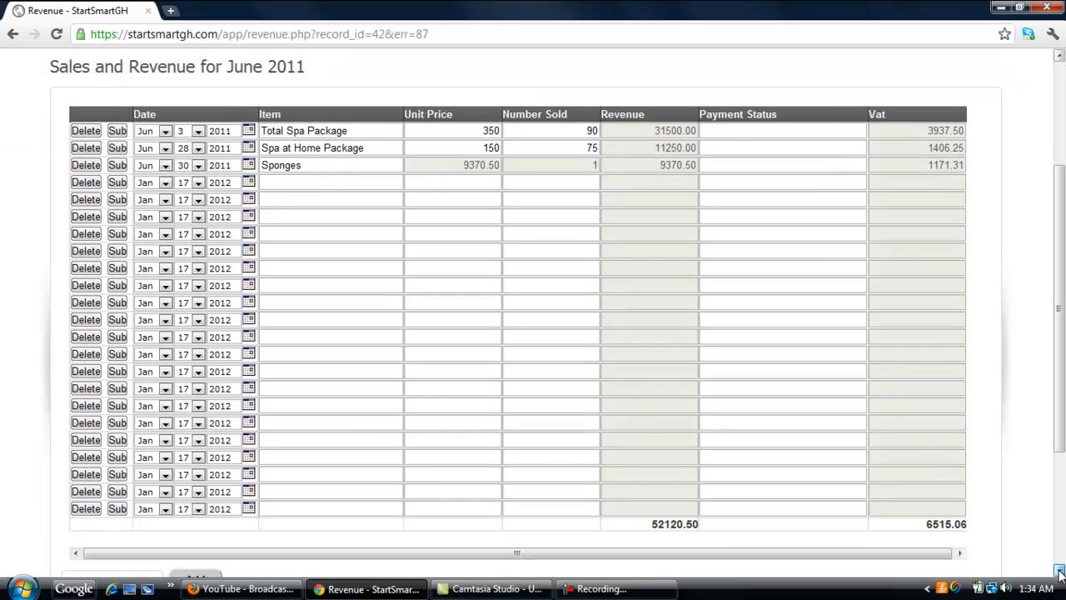
left_click(1059, 571)
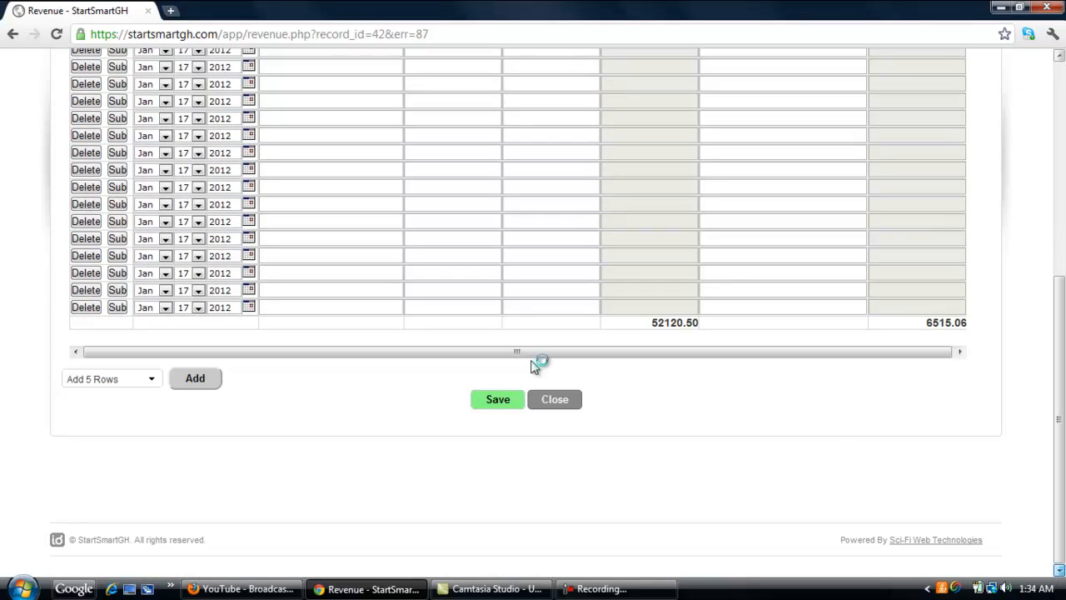
Close the revenue sheet and open the June 2011 cash flow record for editing
left_click(553, 400)
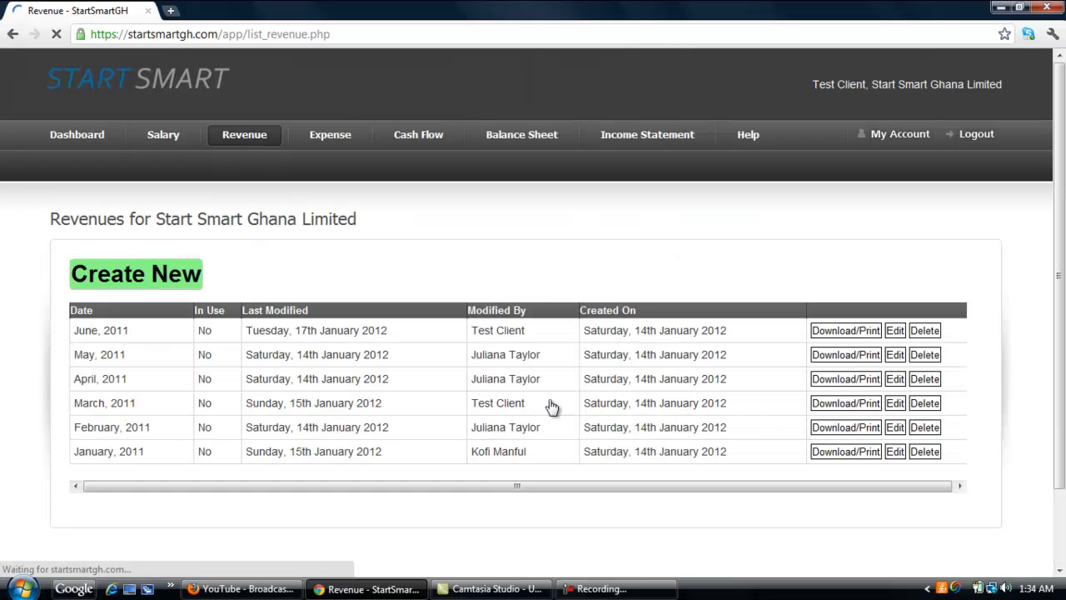
left_click(327, 141)
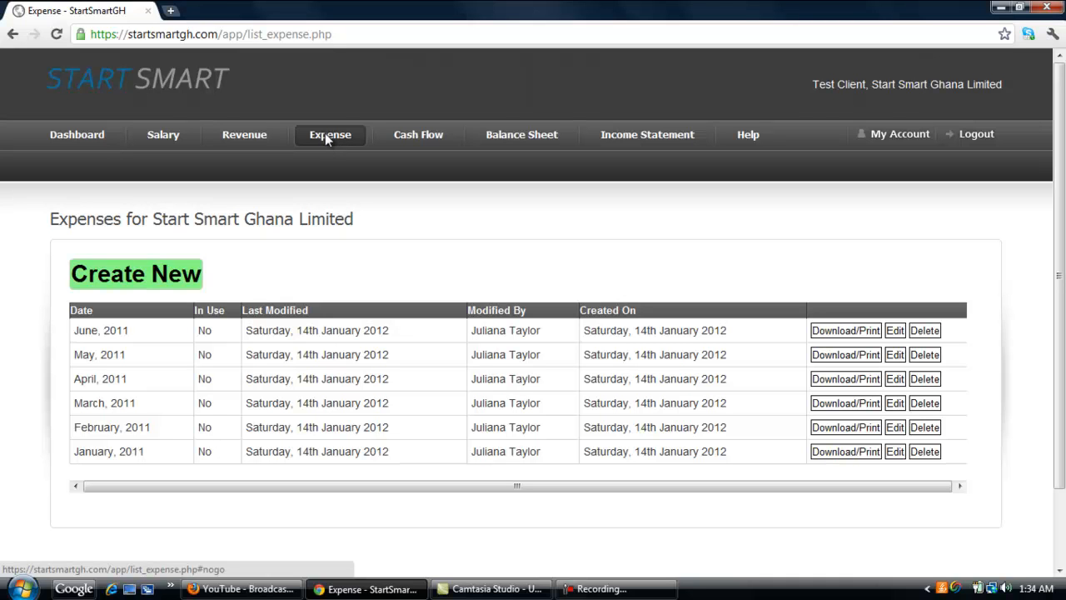
left_click(411, 143)
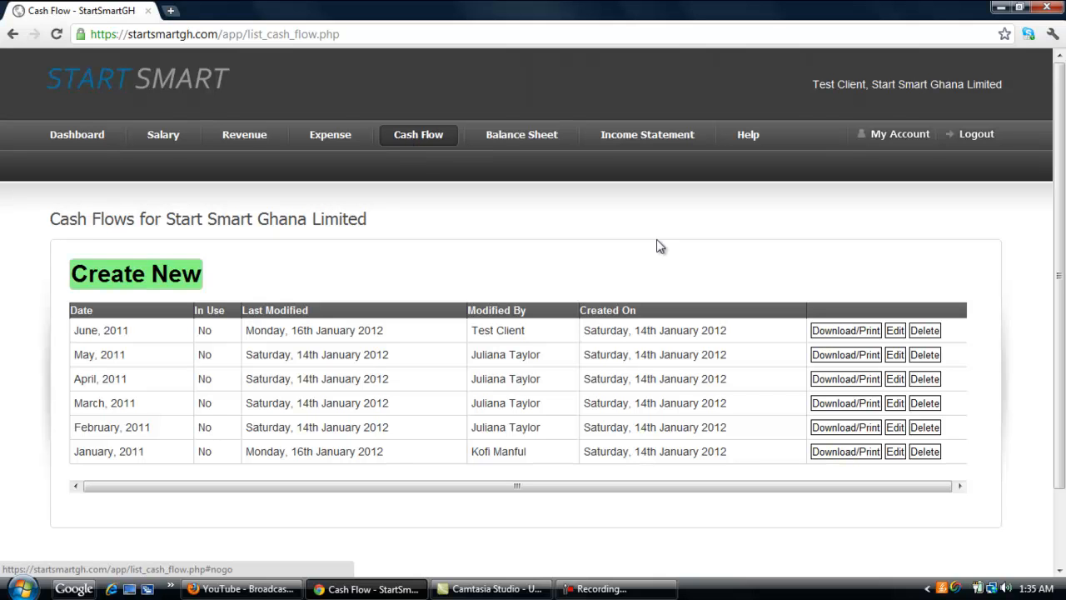
left_click(902, 330)
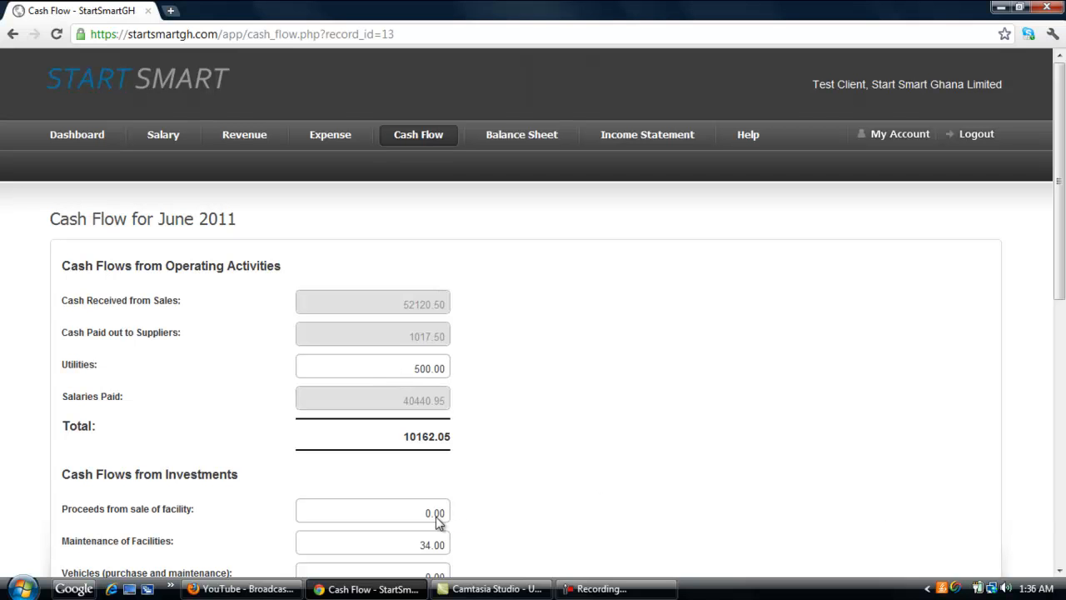
Save the June 2011 cash flow statement
left_click(1059, 570)
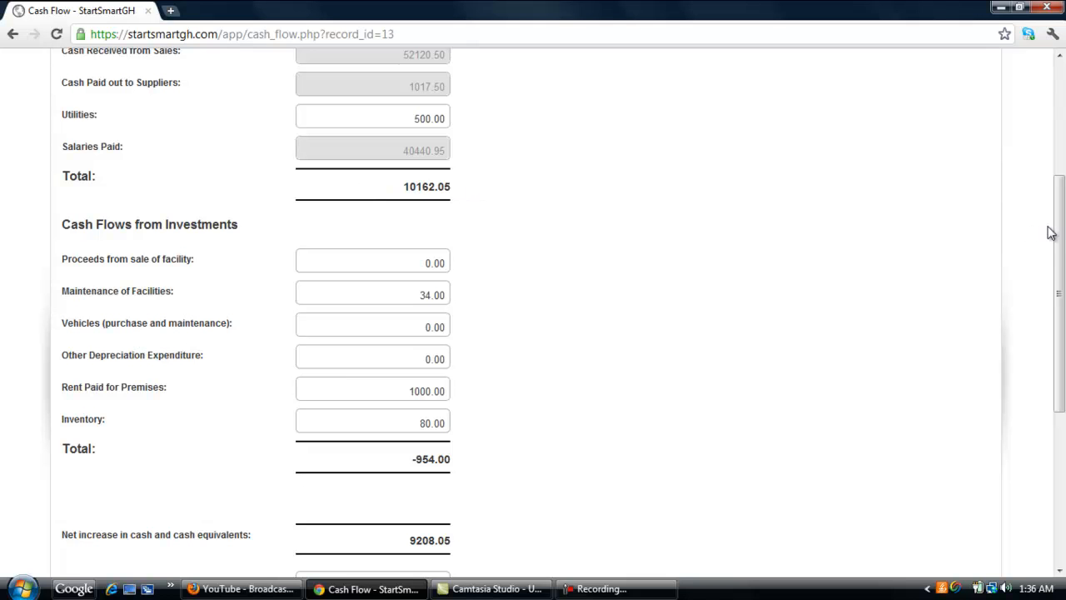
scroll(1060, 310, "down", 2)
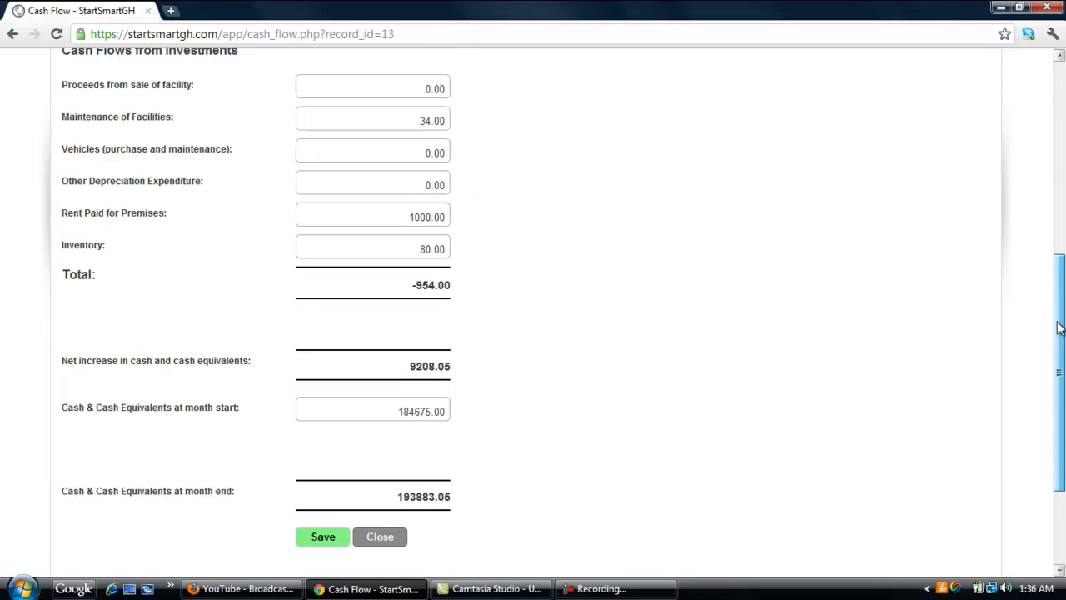
scroll(1060, 315, "down", 1)
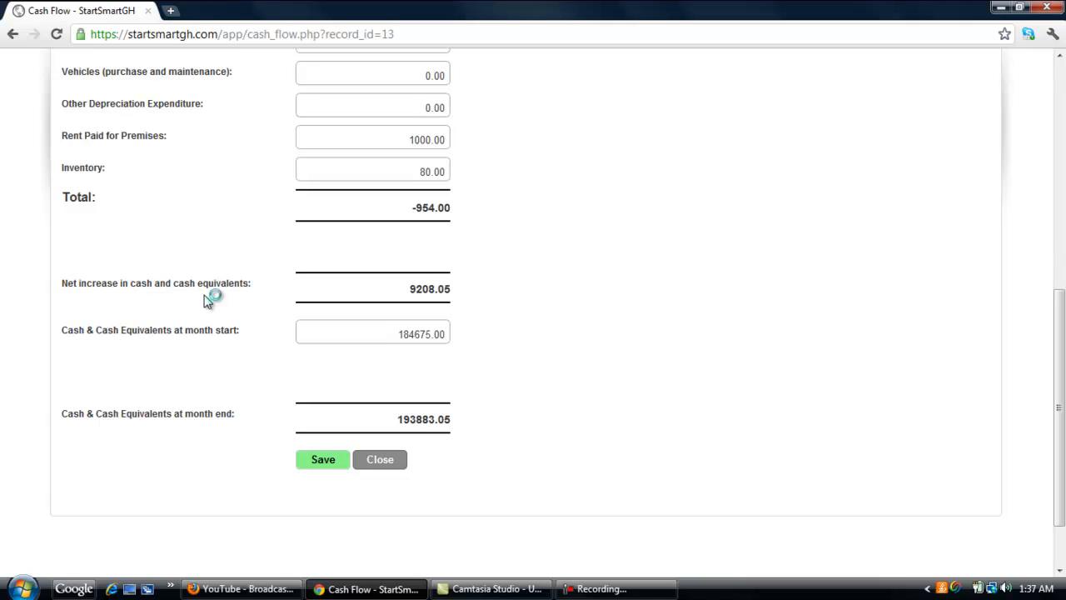
left_click(323, 463)
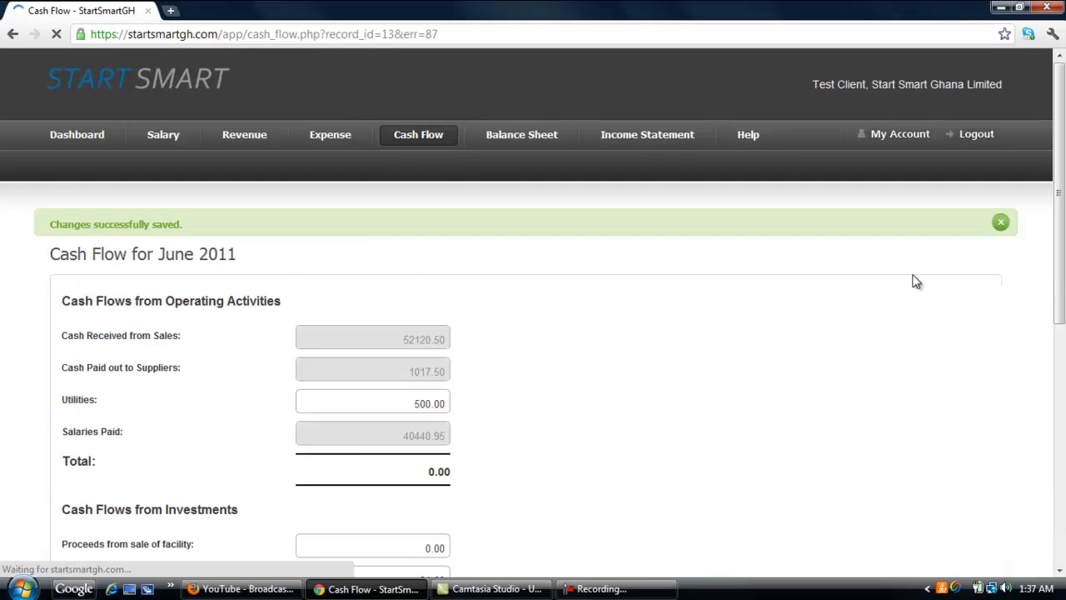
Close the cash flow statement and open the June 2011 balance sheet for editing
scroll(408, 408, "down", 7)
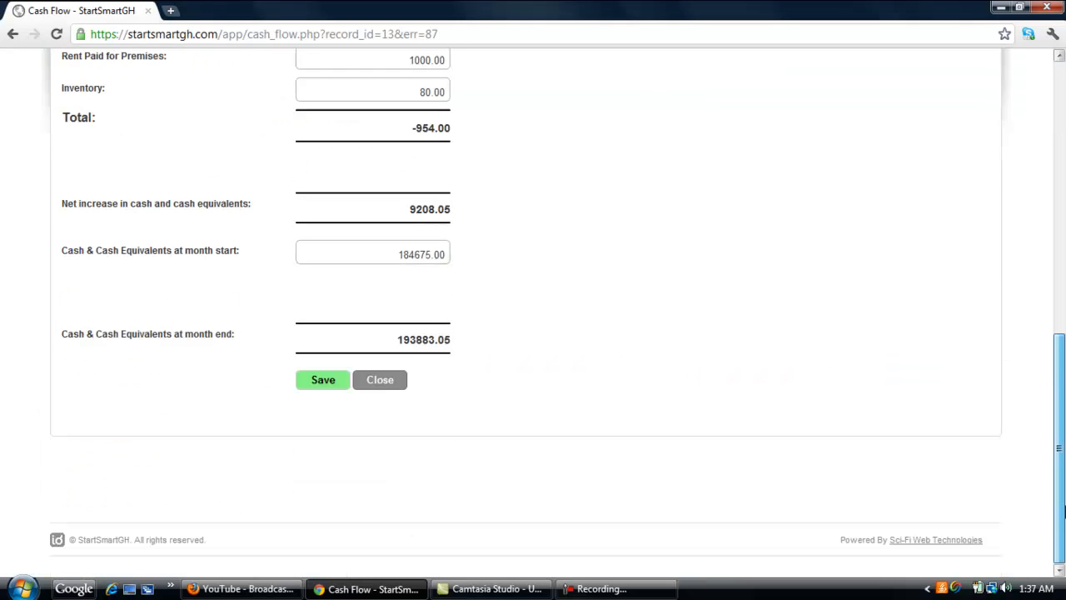
left_click(385, 381)
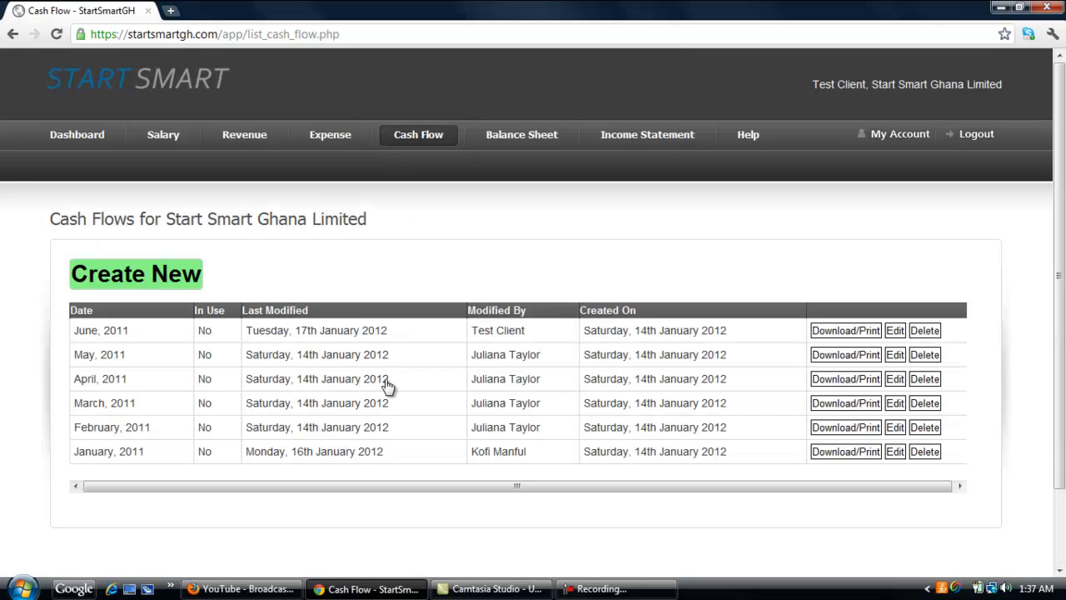
left_click(518, 140)
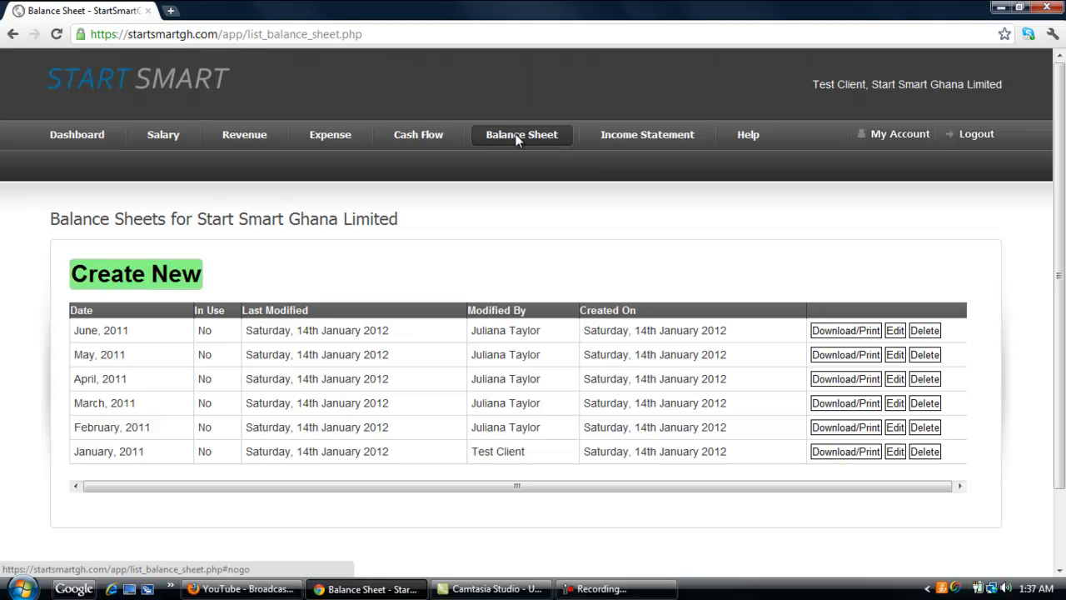
left_click(895, 331)
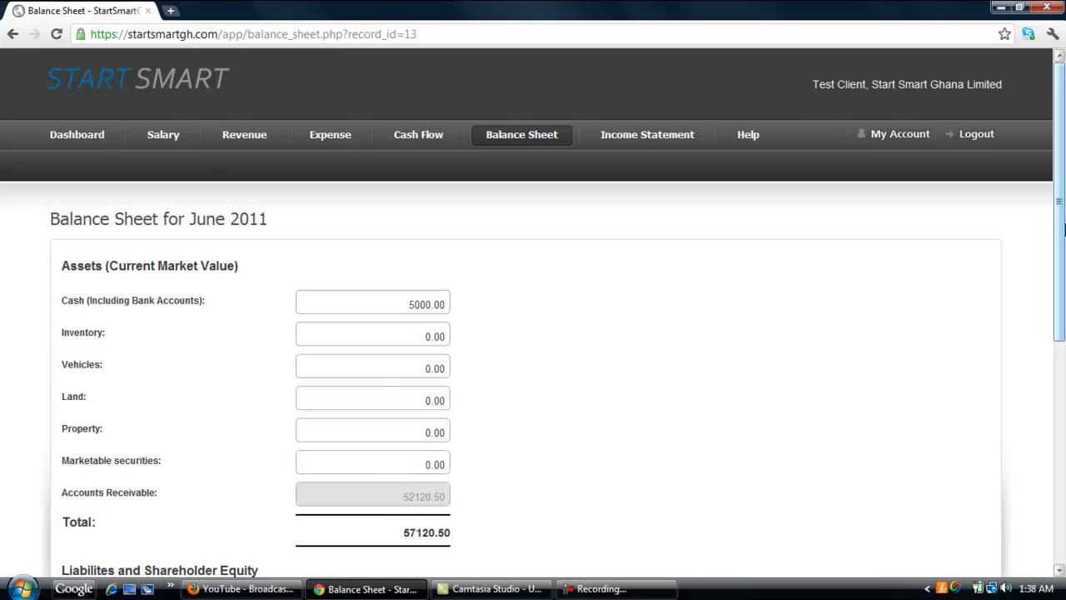
Review the June 2011 balance sheet figures and save the balance sheet
left_click_drag(1063, 231, 1064, 414)
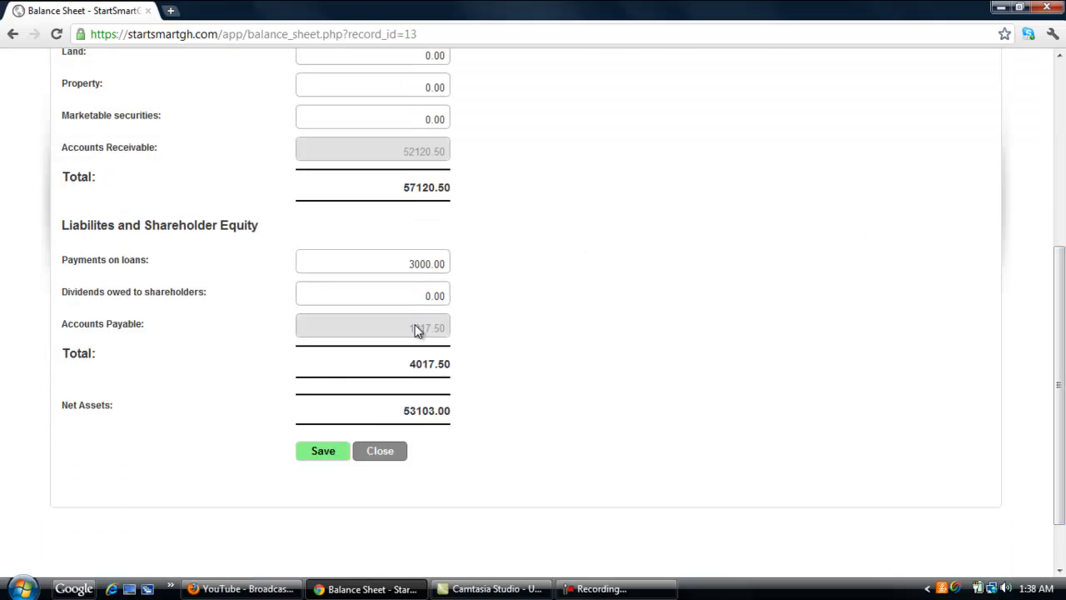
left_click_drag(1062, 396, 1062, 239)
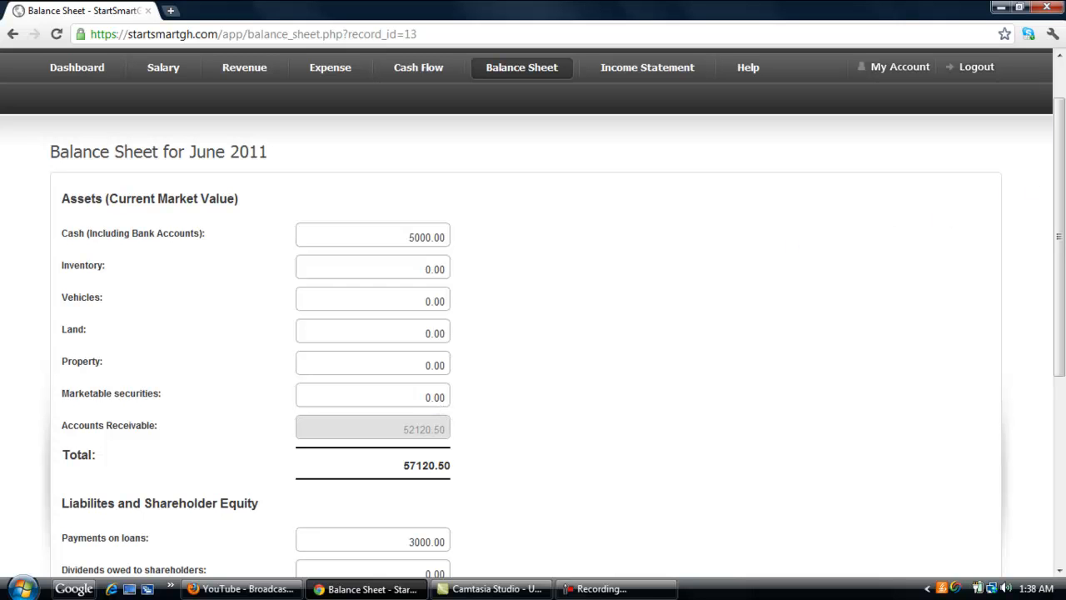
left_click_drag(1060, 192, 1063, 341)
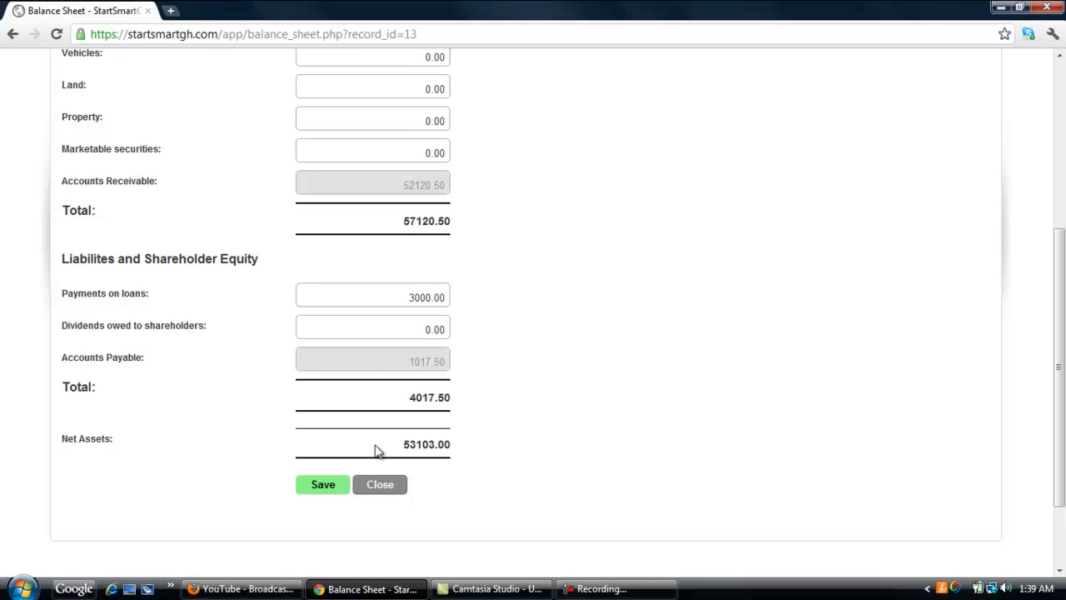
left_click(333, 490)
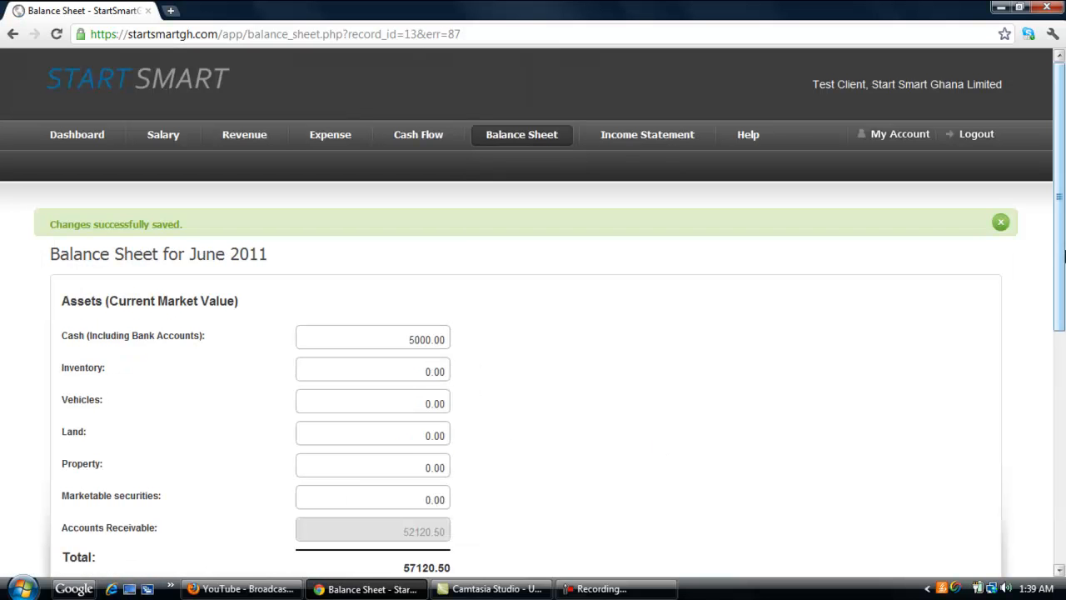
Close the balance sheet and open the June 2011 income statement for editing
left_click_drag(1063, 247, 1060, 512)
left_click(372, 380)
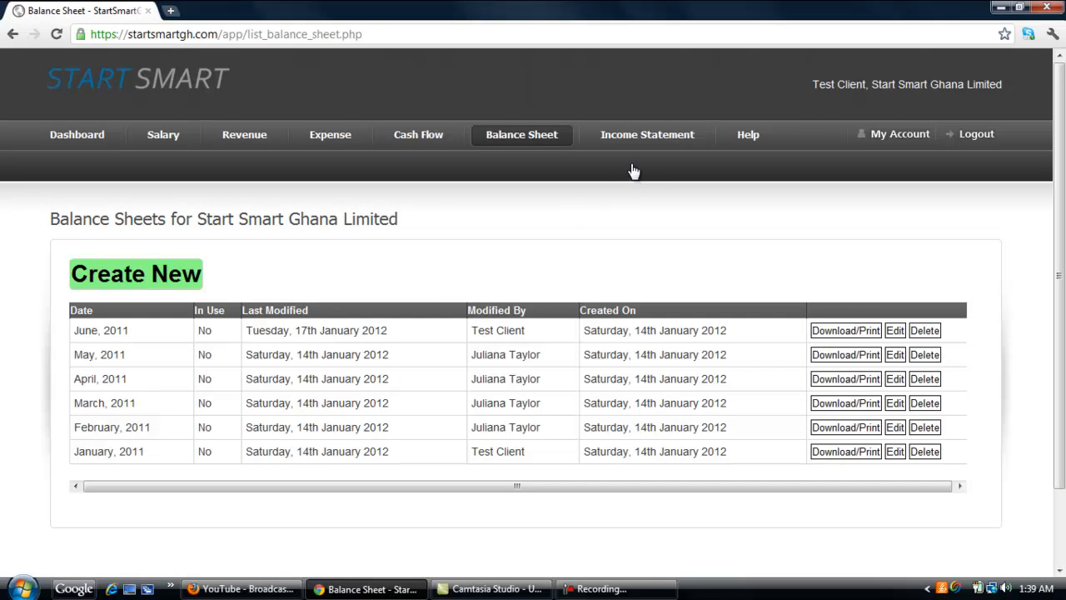
left_click(631, 143)
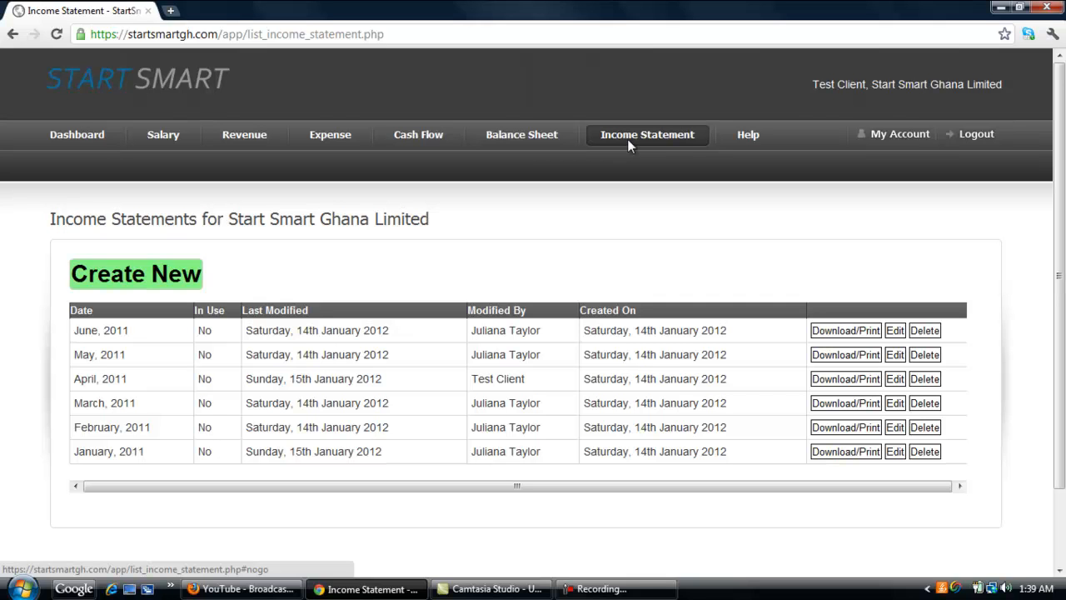
left_click(895, 331)
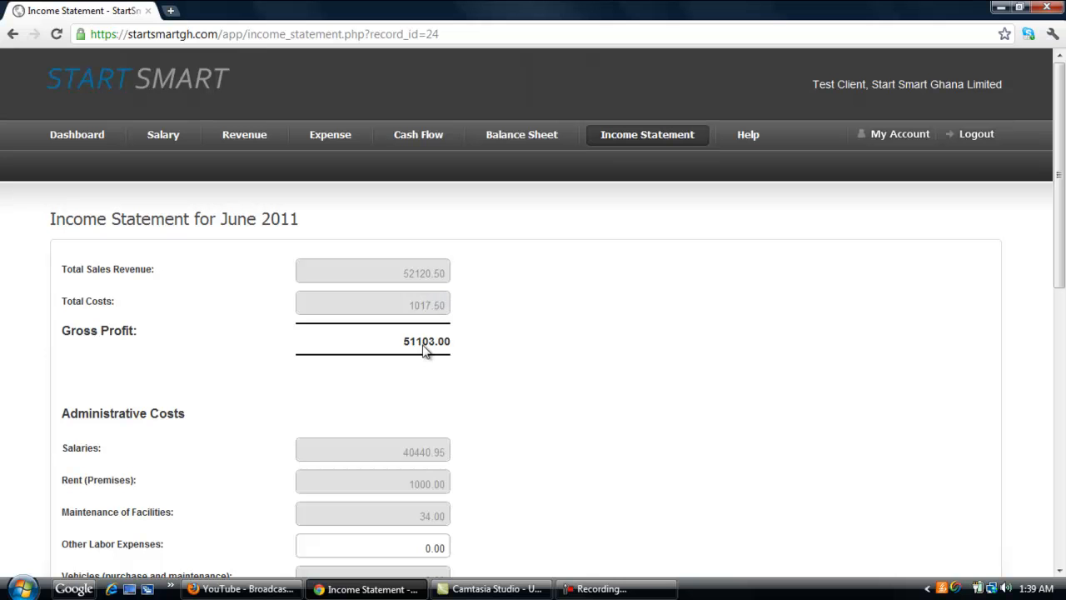
Review the June 2011 income statement figures and save the income statement
left_click(1059, 571)
scroll(745, 418, "down", 1)
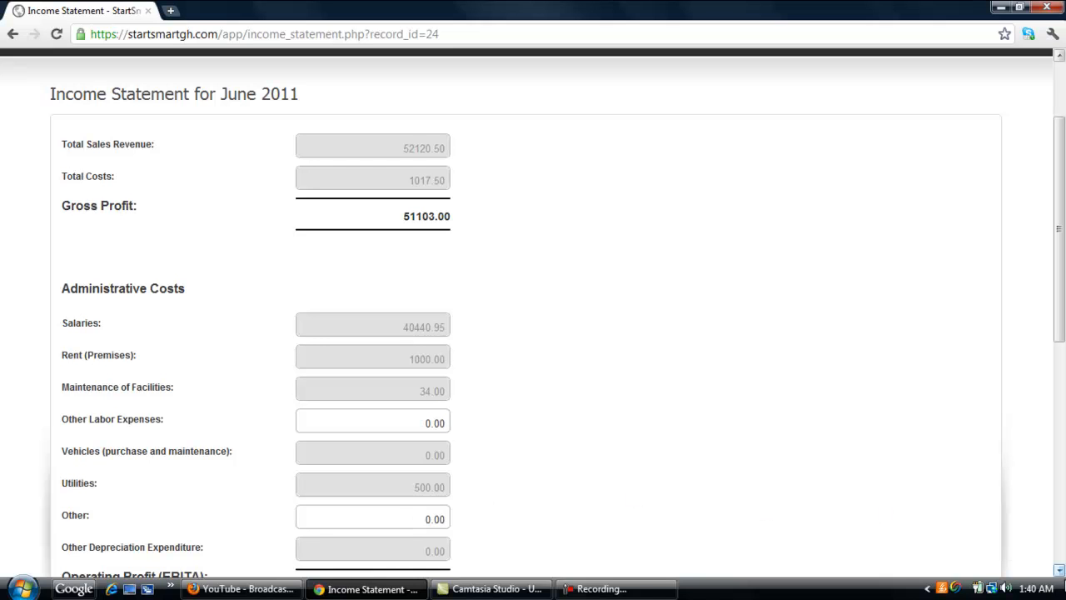
left_click(1060, 571)
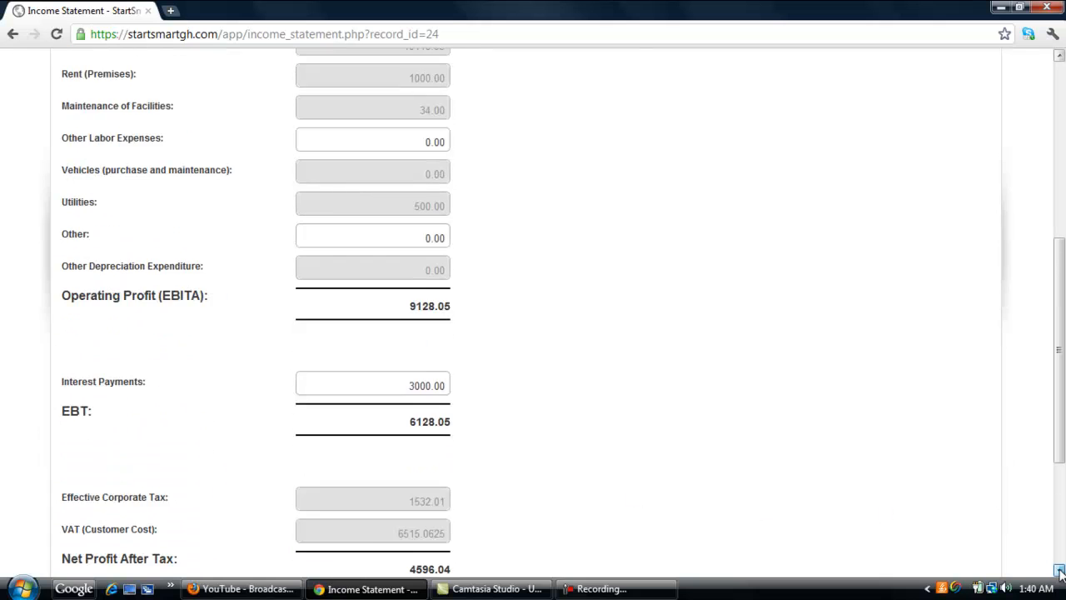
left_click(1061, 571)
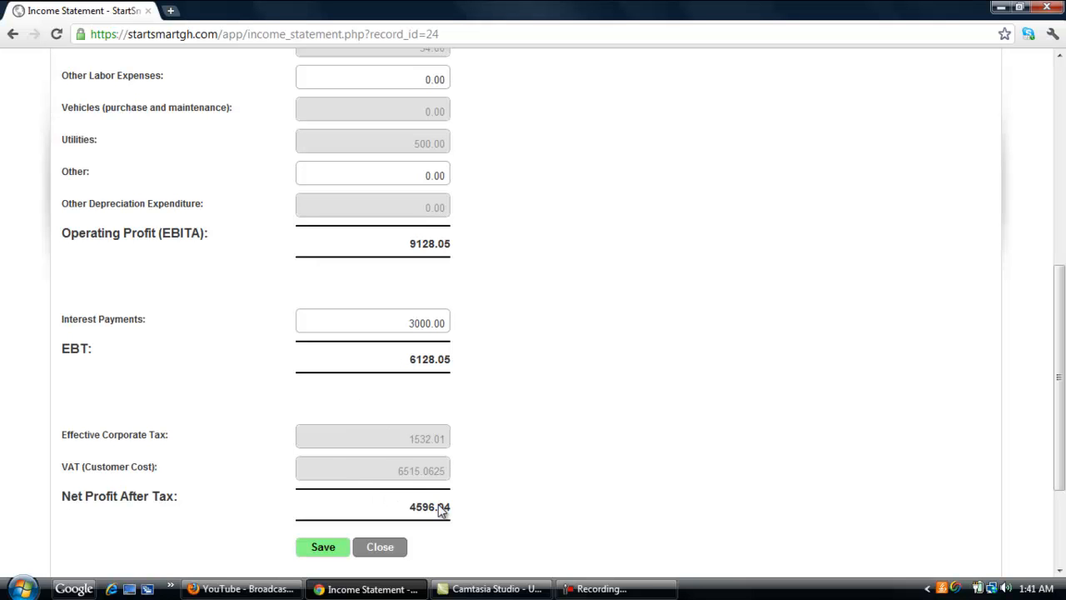
left_click(336, 552)
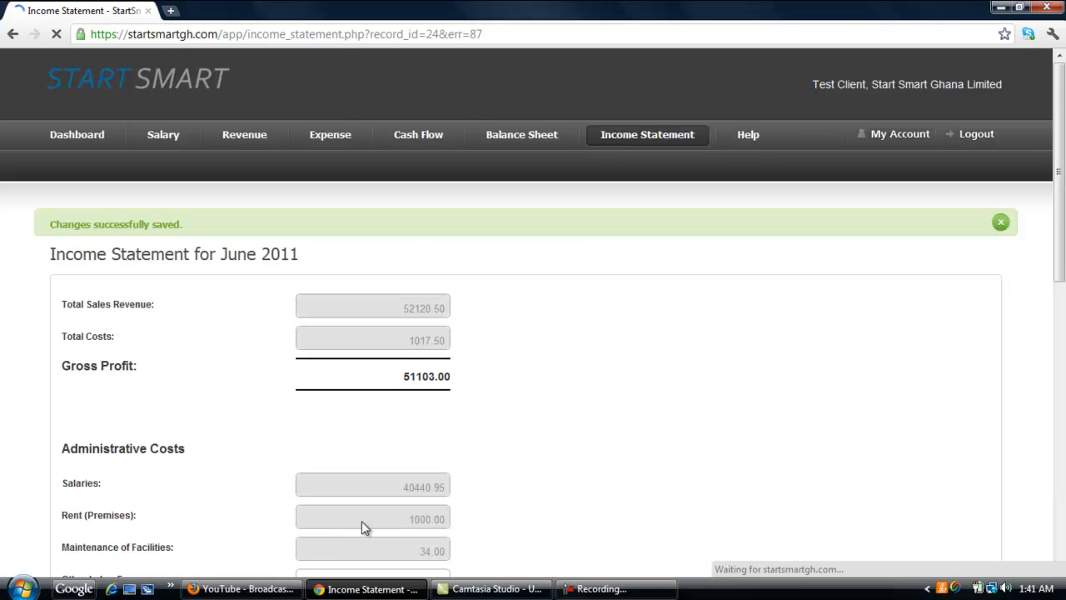
Close the June 2011 income statement and try to log out of the portal
left_click_drag(1061, 215, 1061, 476)
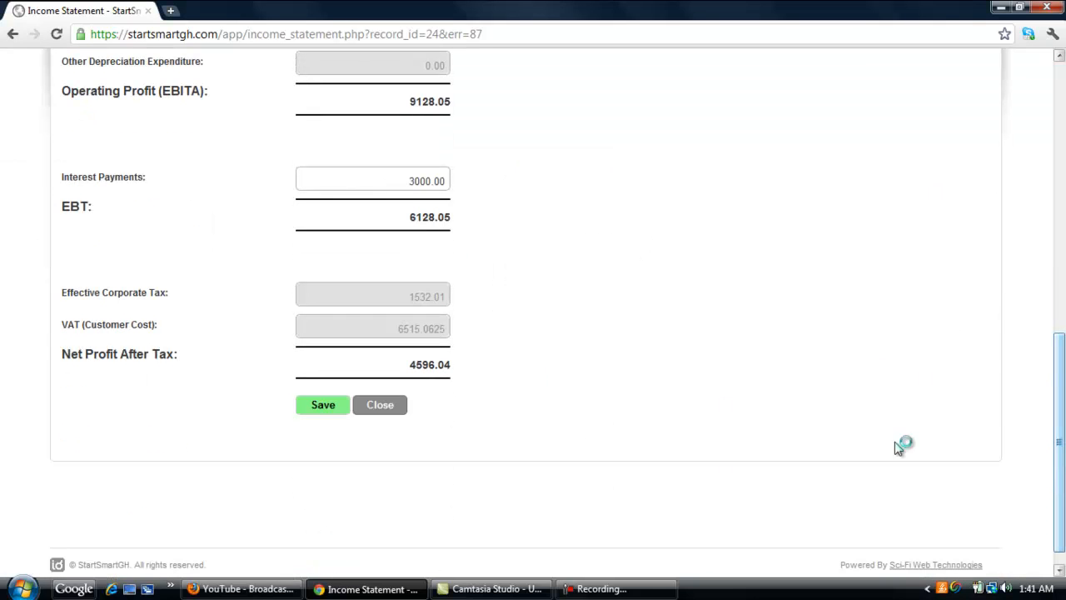
left_click(381, 406)
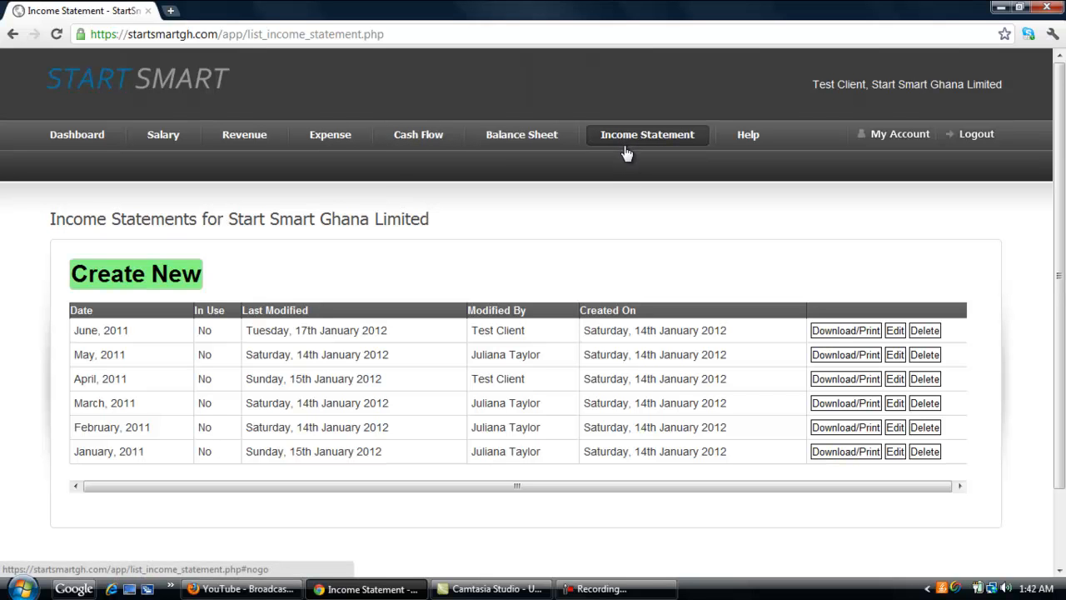
mouse_move(745, 150)
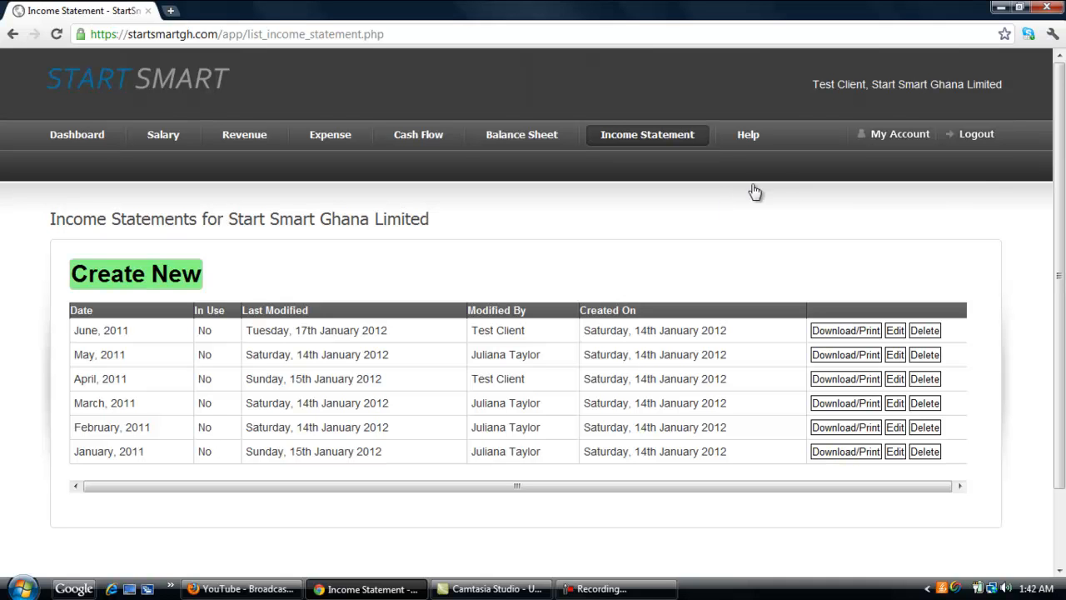
left_click(970, 136)
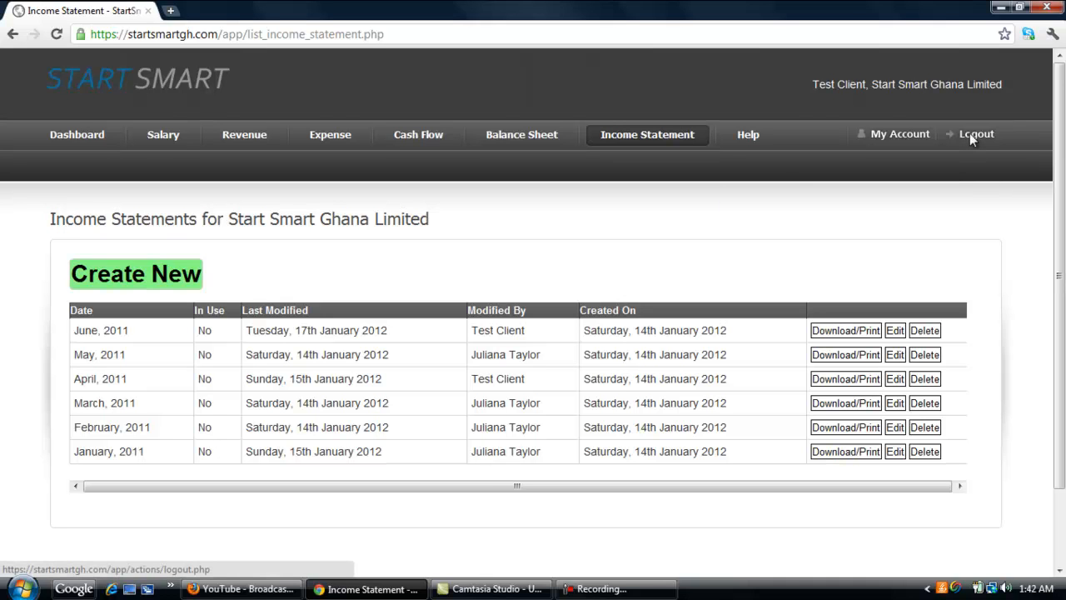
left_click(603, 589)
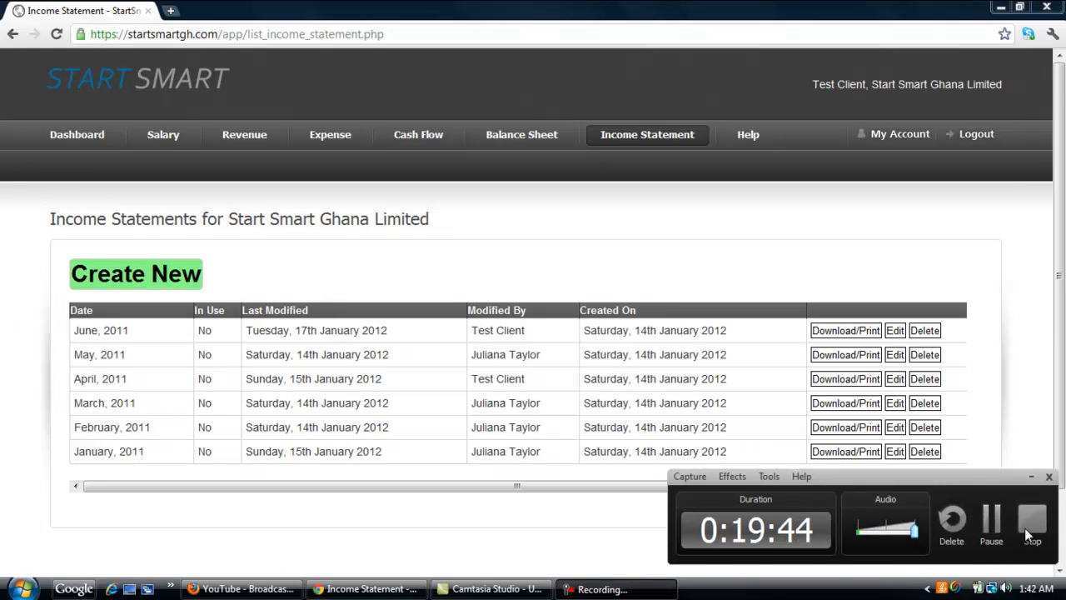